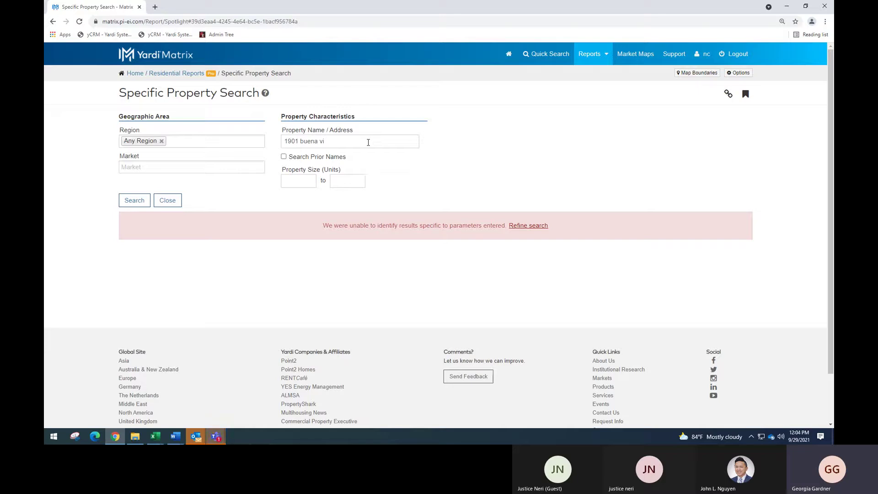
- Try a location report for the copied text "1901 buena vista" and return to the location report search
drag(347, 141, 279, 142)
key(ctrl+c)
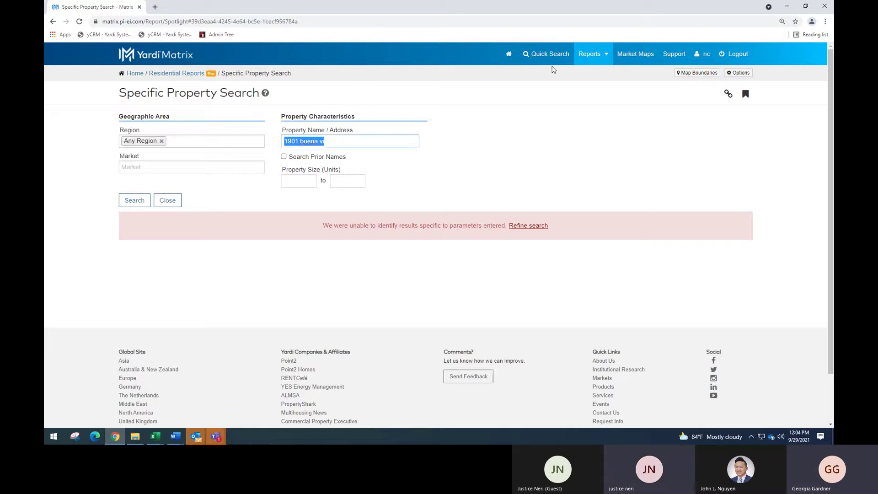
click(509, 53)
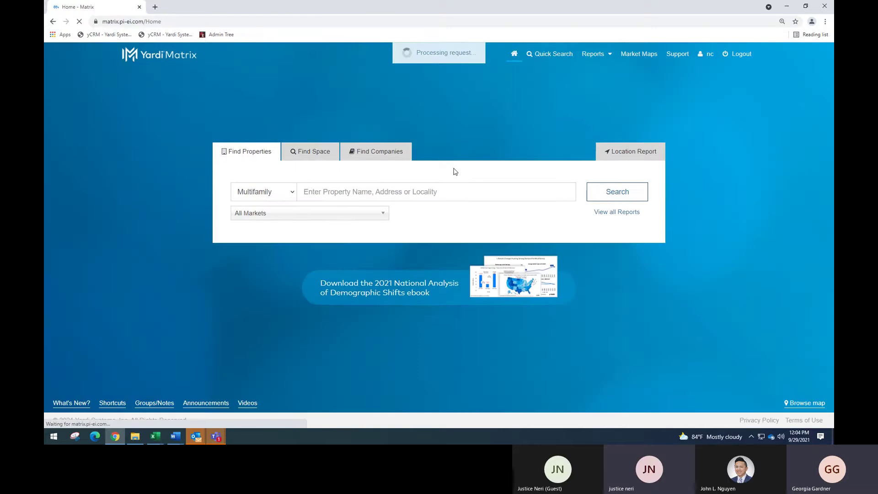
click(631, 151)
click(437, 199)
key(ctrl+v)
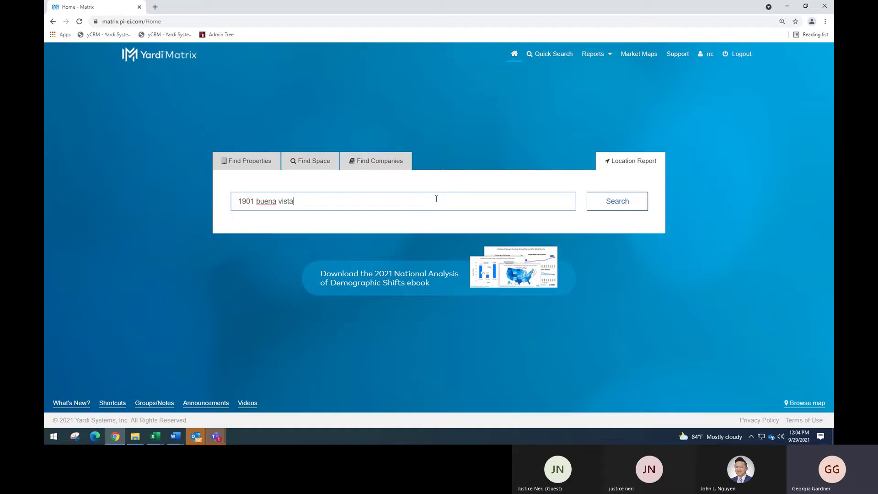
key(Return)
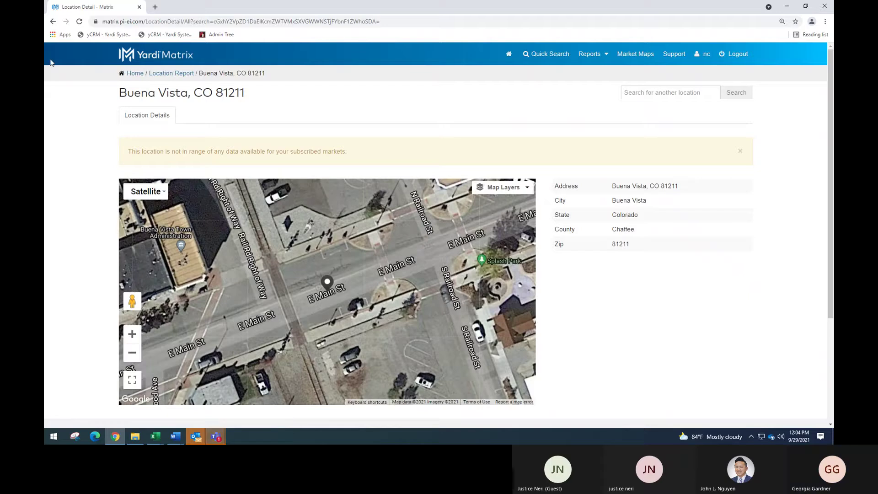
click(53, 22)
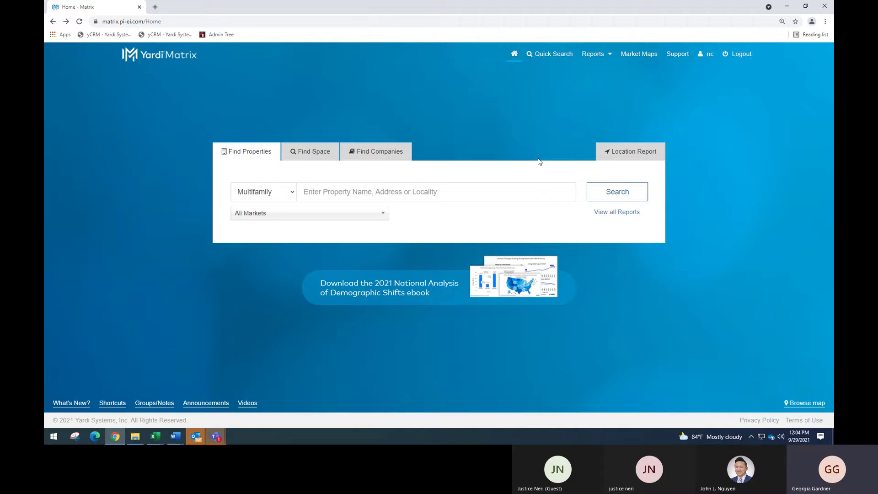
click(627, 156)
click(431, 205)
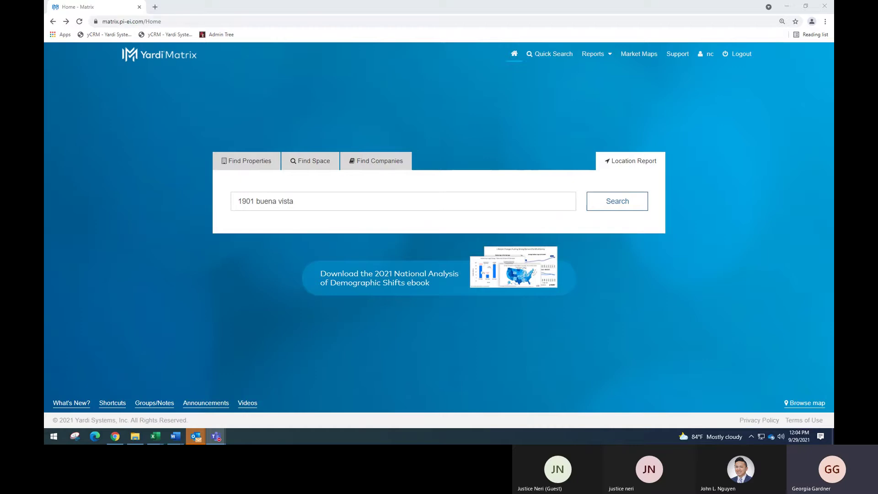
- Run a specific property search for "duarte garden" in the residential reports and return to the residential report list
click(596, 68)
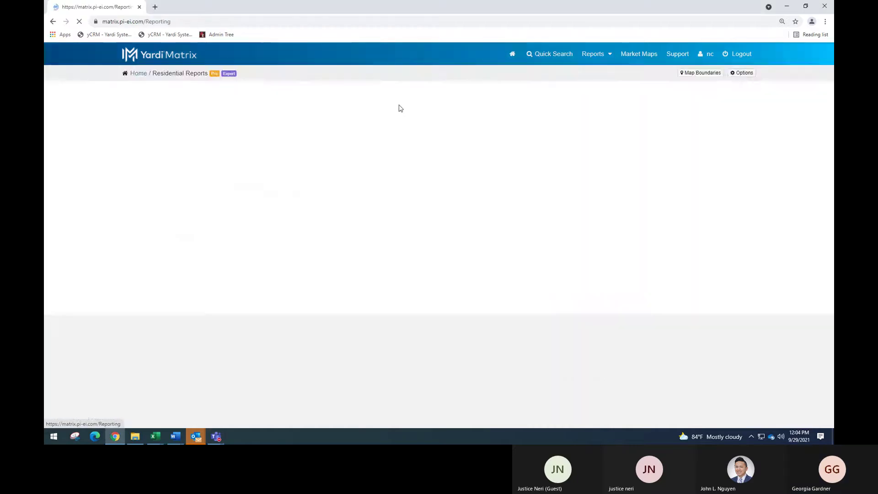
click(321, 65)
click(347, 142)
text(dua)
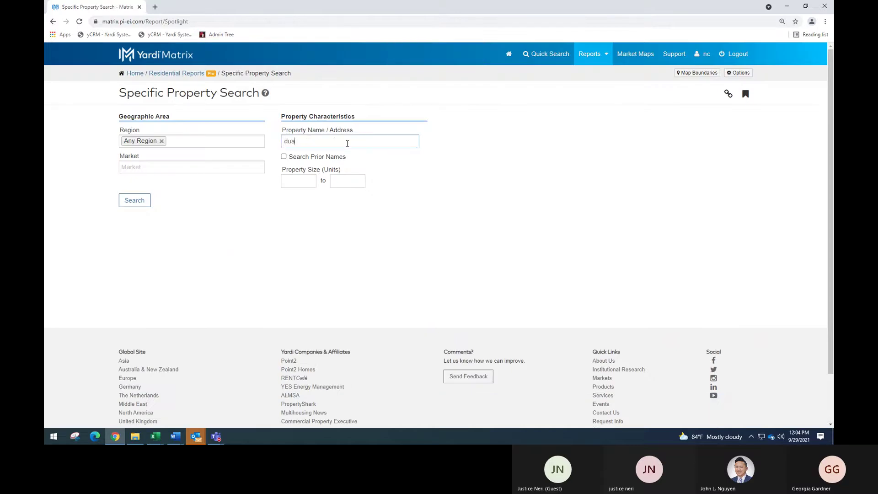
text(rte garden)
key(Return)
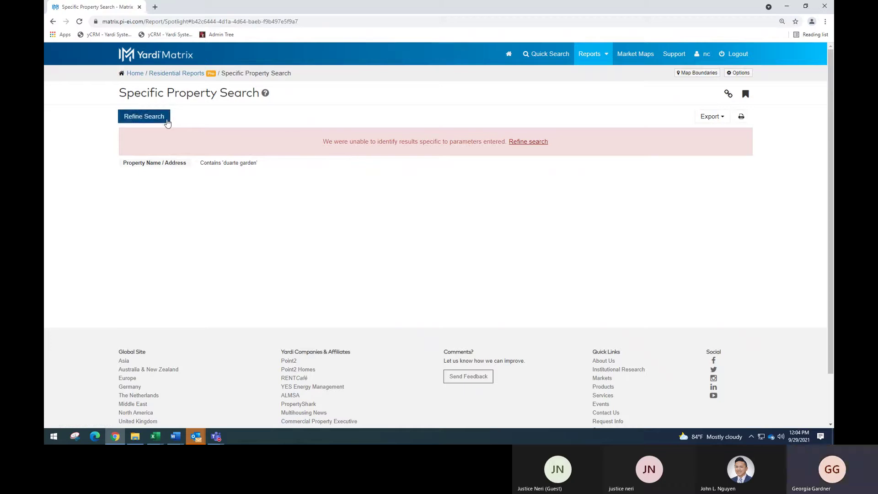
mouse_move(589, 56)
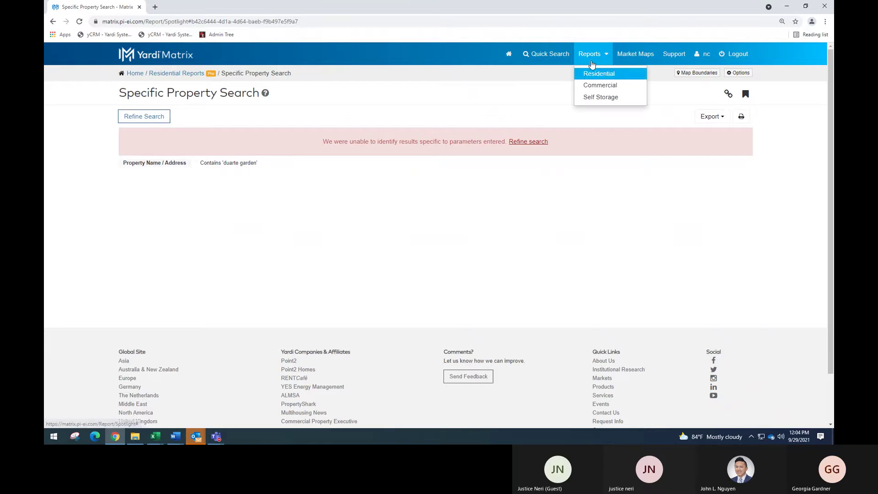
click(592, 74)
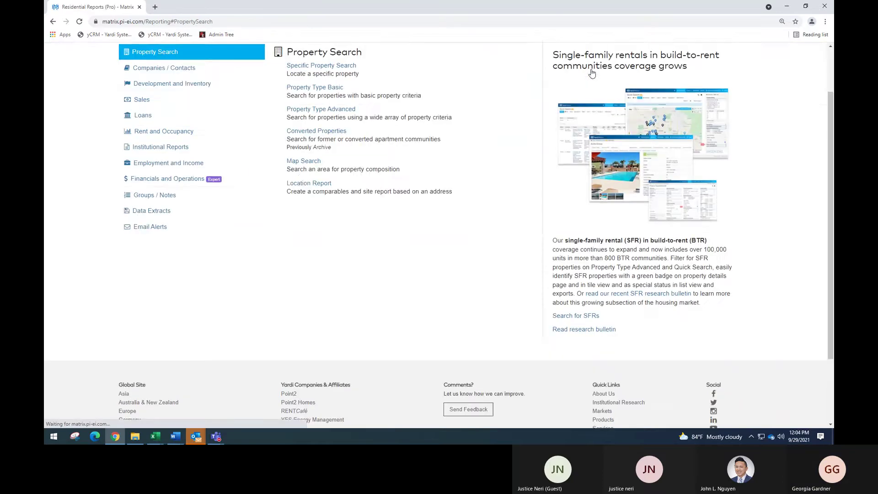
click(507, 54)
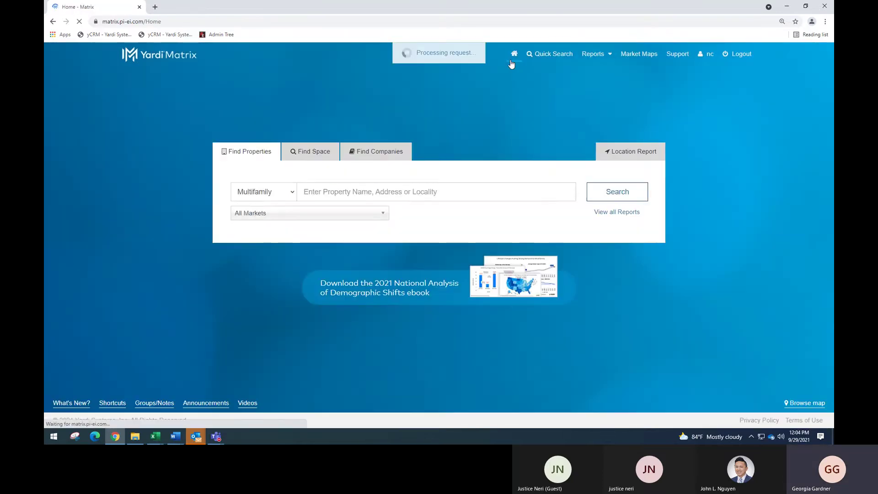
click(636, 156)
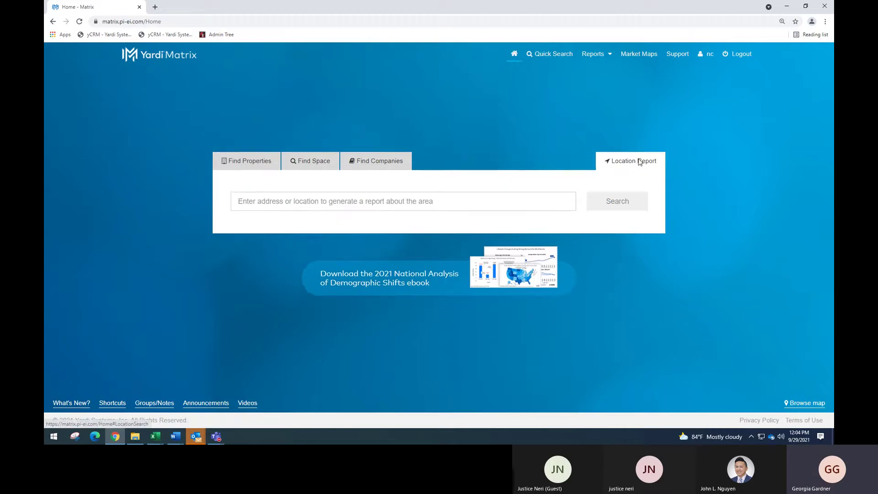
click(431, 203)
text(19)
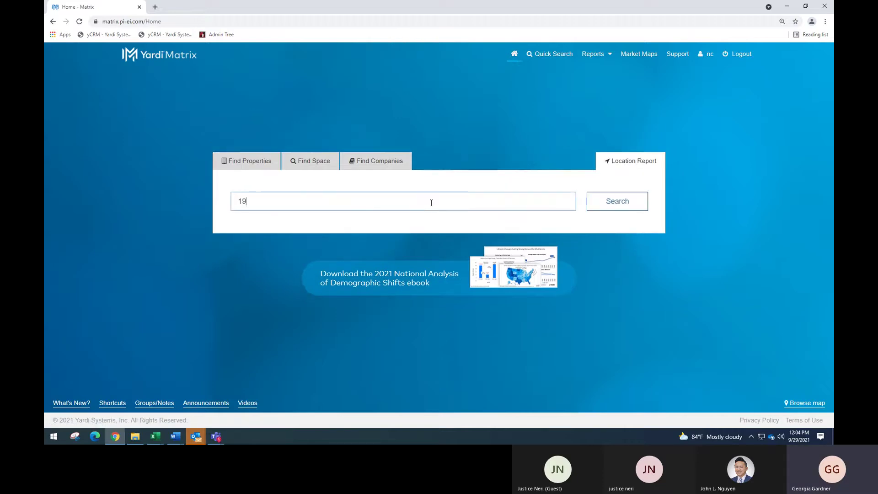
text(01 buen)
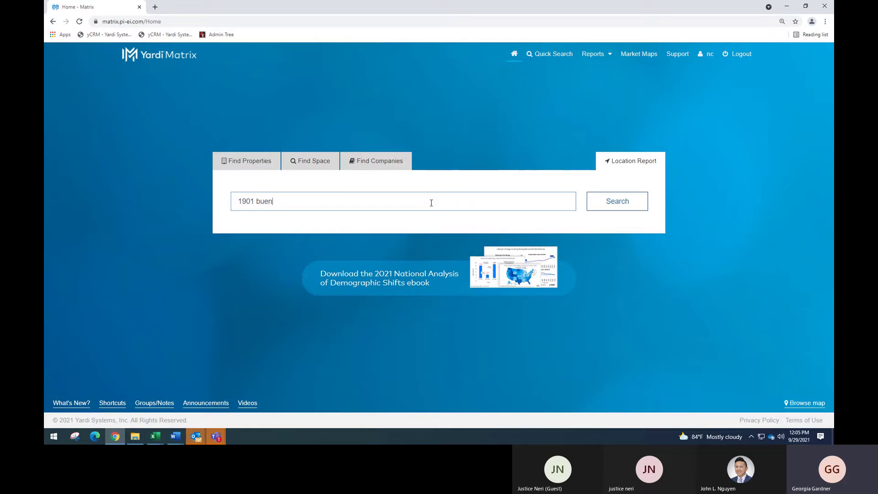
text(a vista st, )
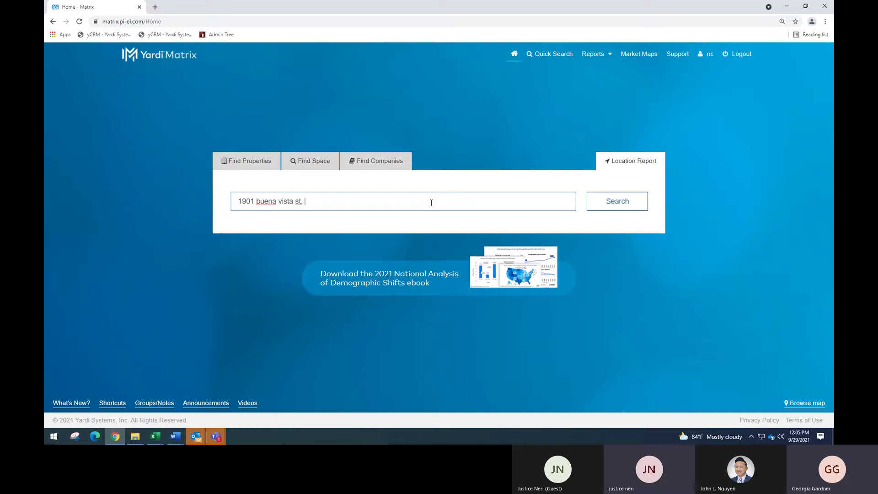
text(duarte)
key(Return)
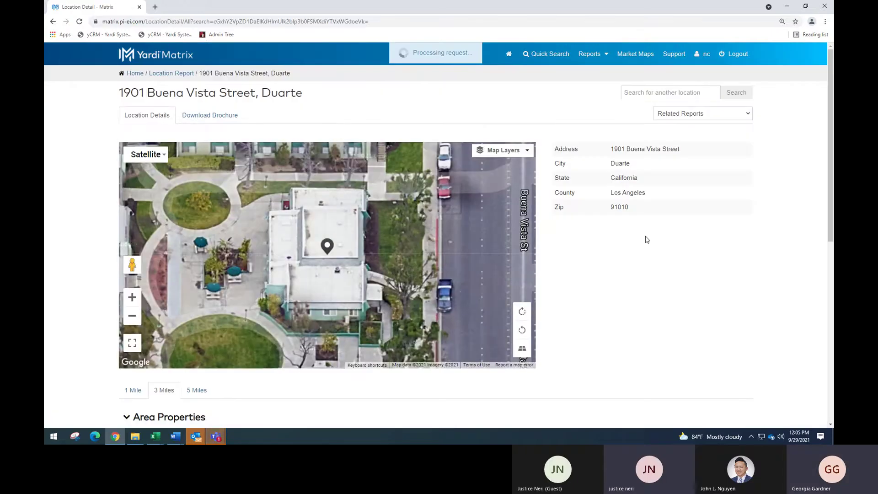
- Open the related Area Multifamily report for the 1901 Buena Vista Street location
scroll(647, 240, down, 1)
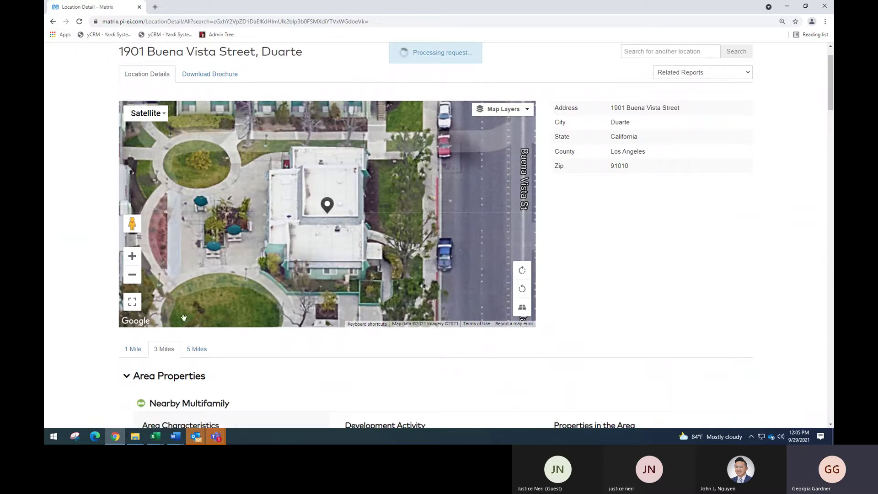
click(132, 275)
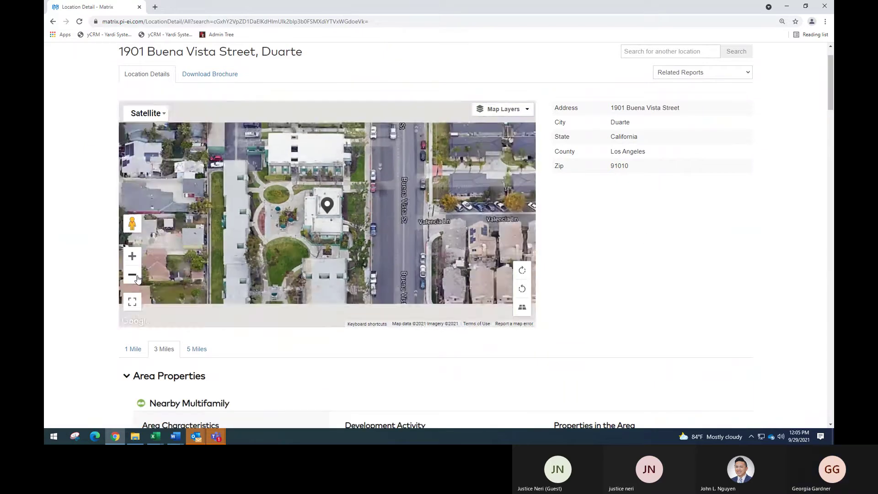
click(671, 74)
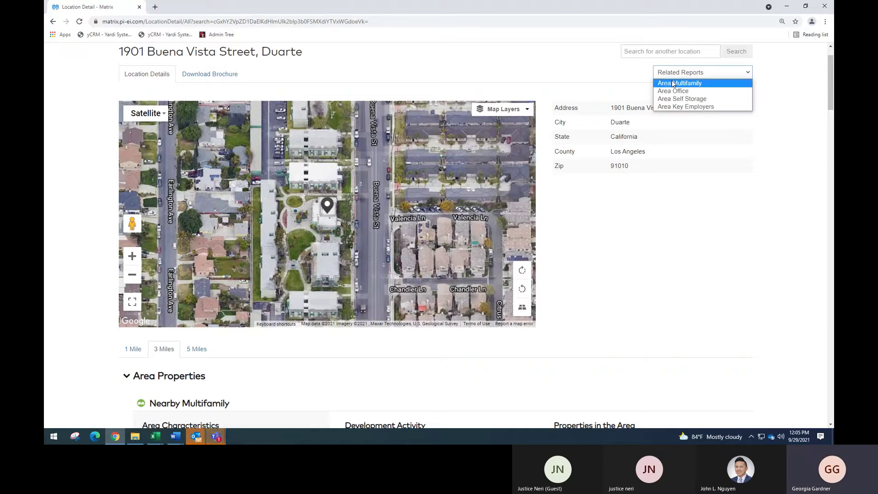
click(673, 84)
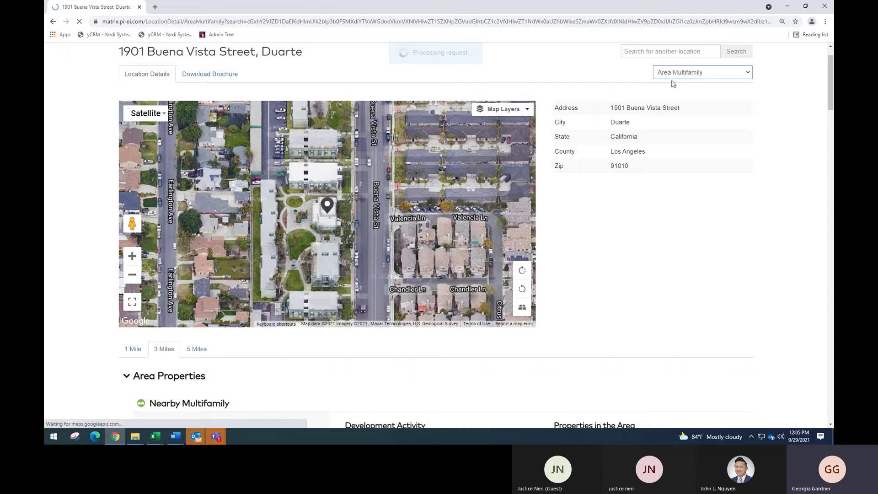
- Open the Duarte Park property from its marker beside the search point and show its Competitive Environment
scroll(830, 242, down, 1)
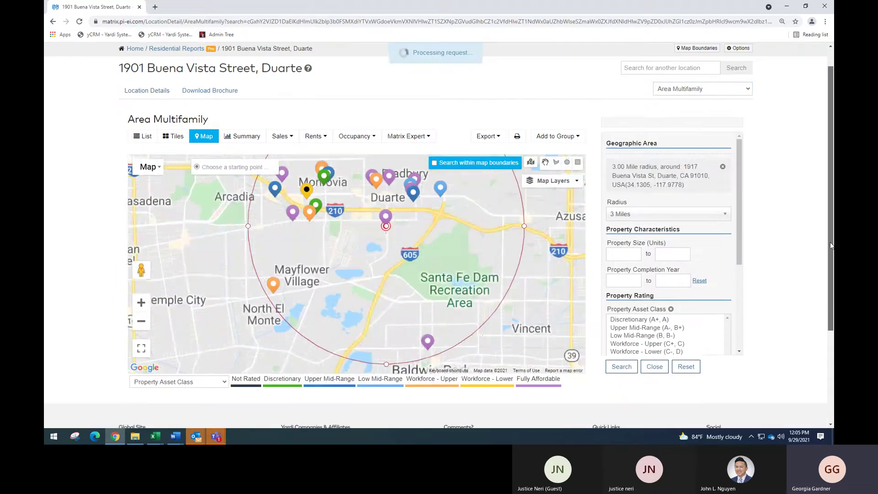
click(388, 221)
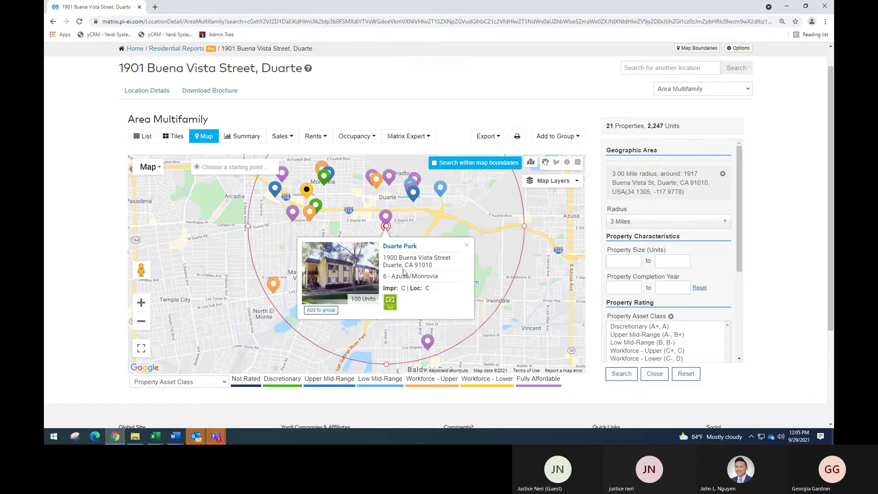
click(400, 247)
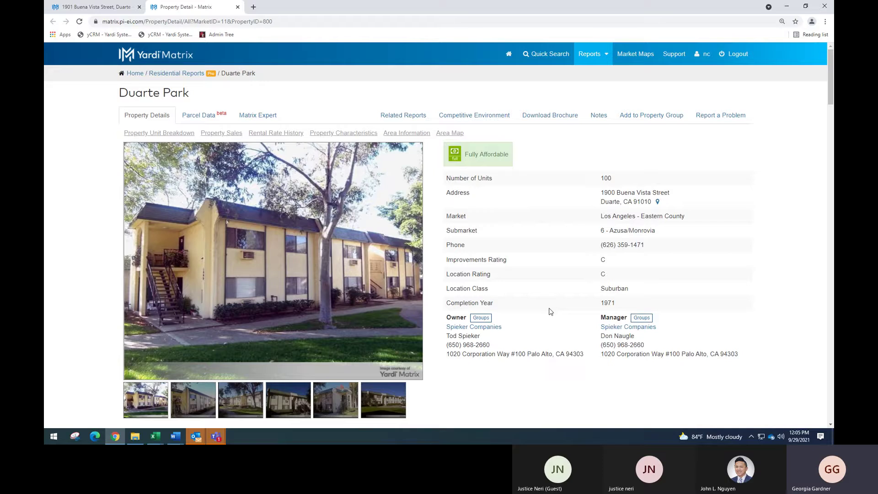
click(494, 121)
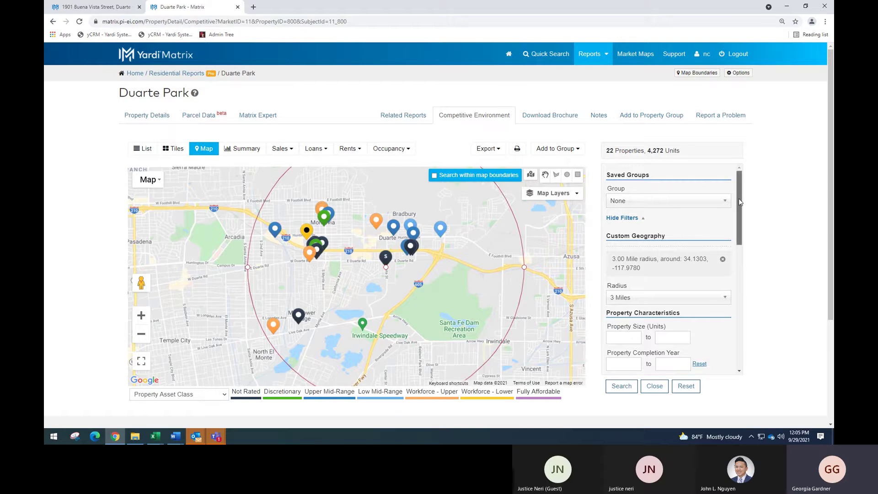
- Filter Duarte Park's competitive properties to the property status Completed
drag(738, 200, 748, 325)
click(653, 255)
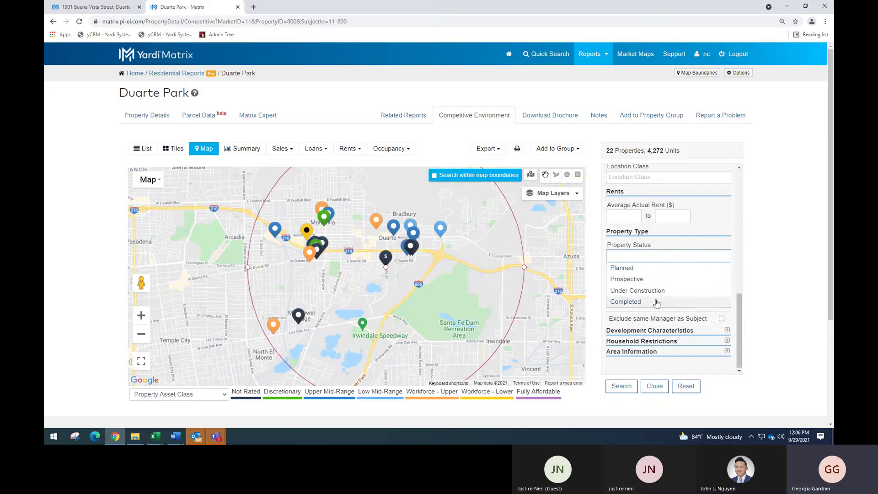
click(657, 302)
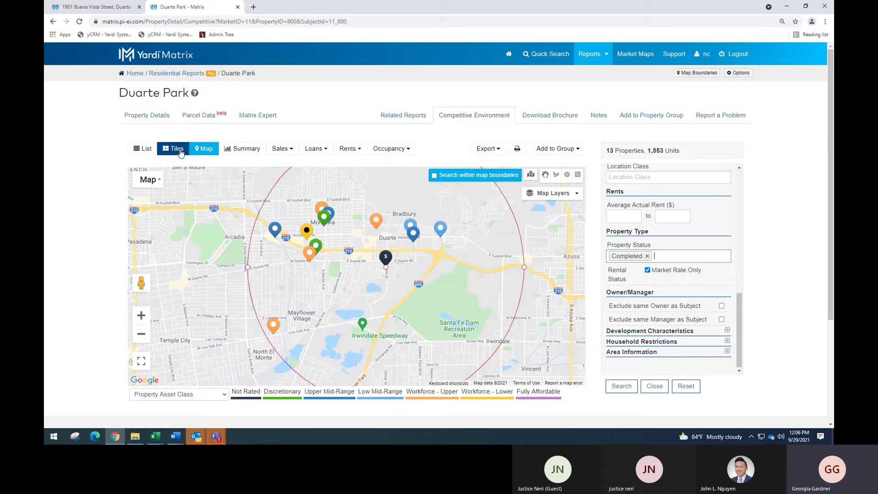
- List the competitive properties and exclude Avalon Monrovia and Bradbury Park from the report
click(148, 149)
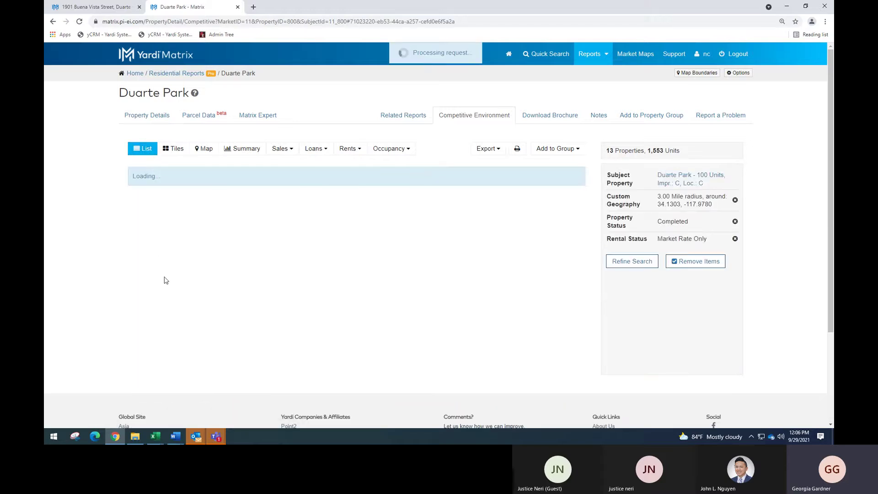
scroll(166, 280, down, 1)
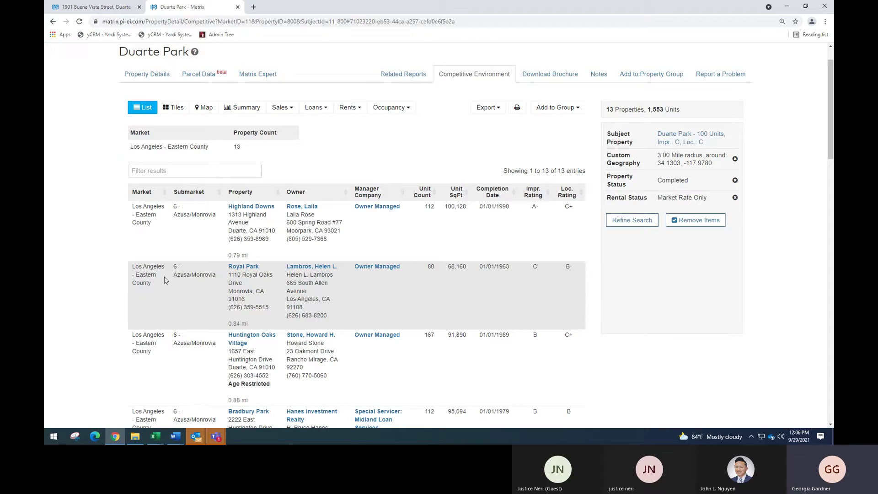
click(686, 226)
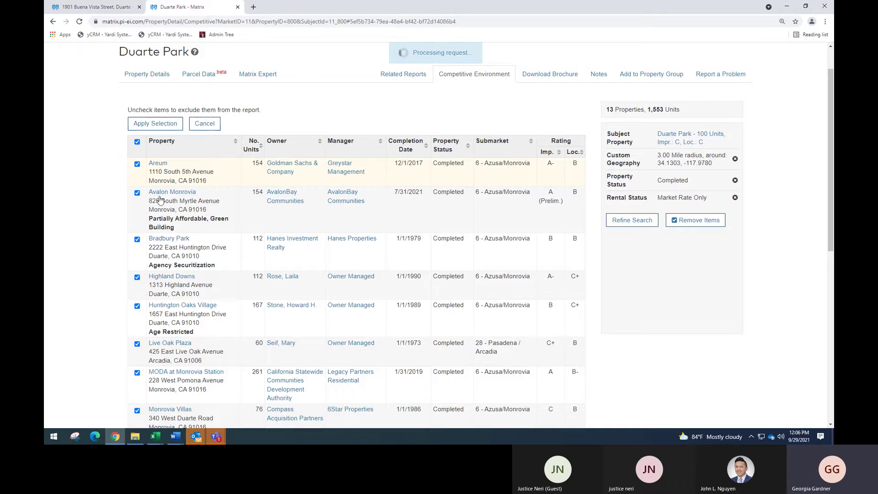
click(138, 193)
click(137, 239)
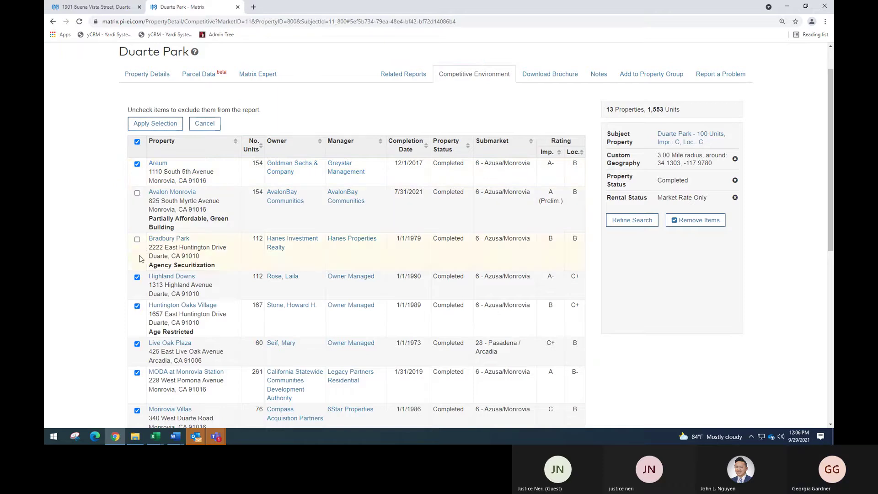
click(155, 124)
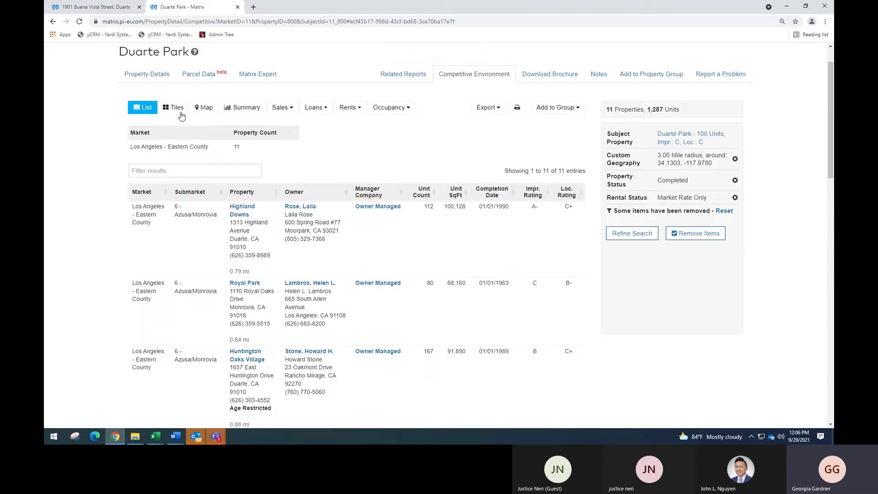
- Show the remaining competitive properties as tiles and review their ratings, distances, rents and occupancy
click(181, 115)
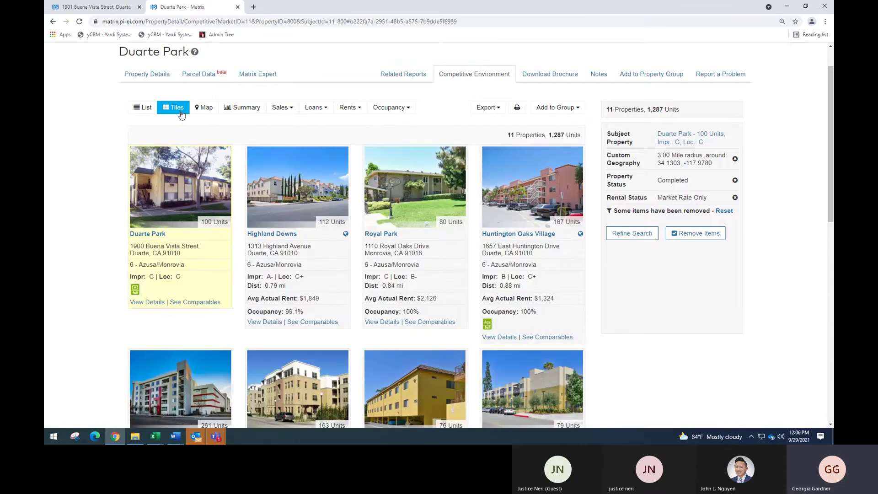
scroll(225, 288, down, 2)
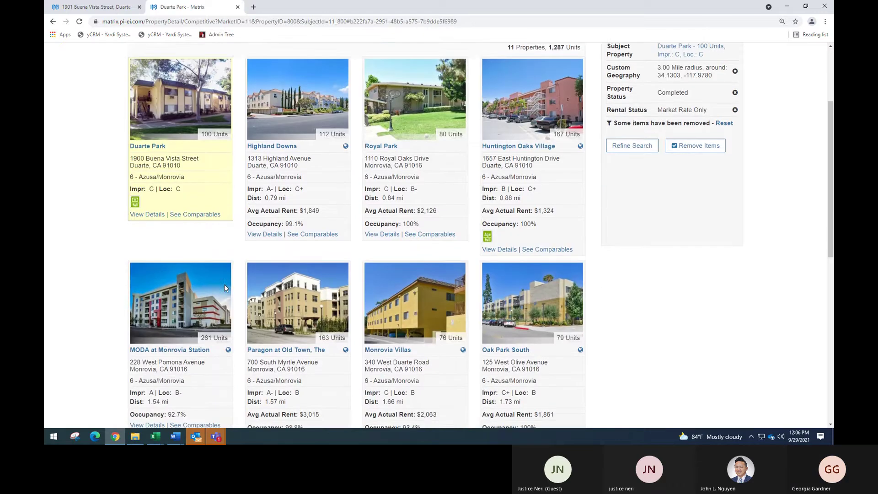
scroll(224, 288, down, 2)
scroll(226, 291, up, 5)
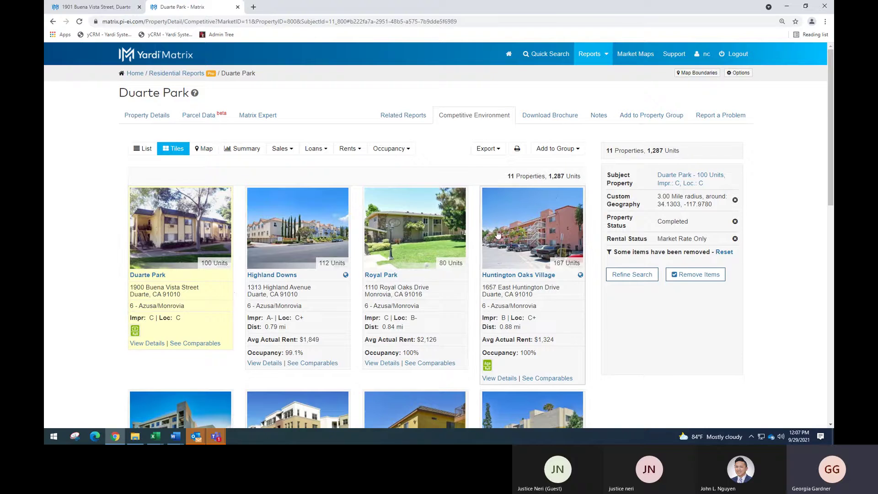
- Add the remaining competitive properties to a custom comp set for Duarte Park and save it
click(556, 150)
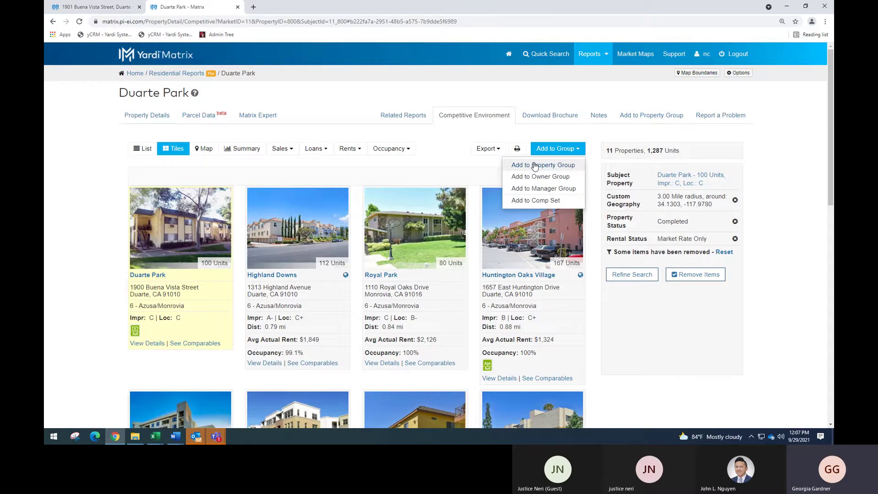
click(548, 205)
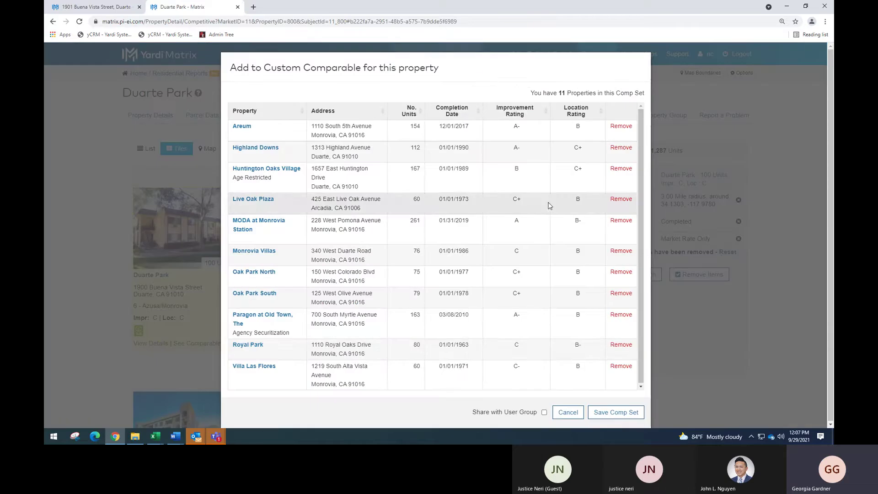
click(621, 412)
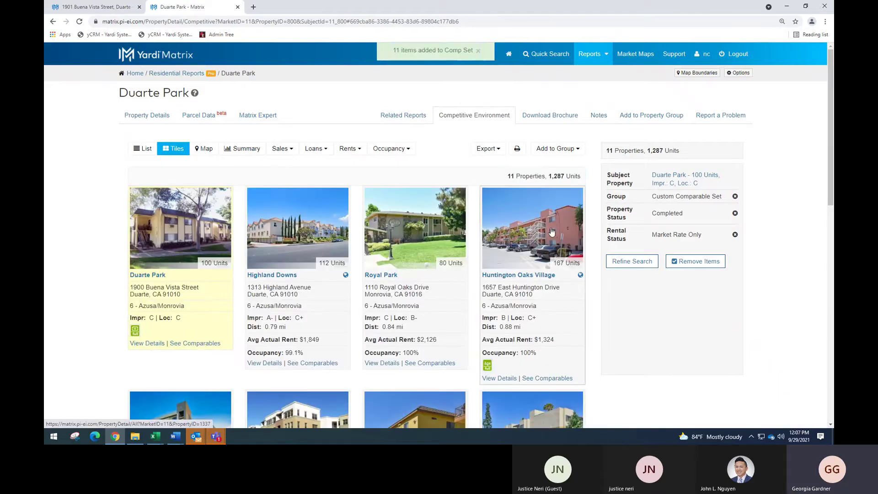
- Look at the Use Custom Comparables option in Duarte Park's brochure options, and close them without generating a brochure
click(530, 125)
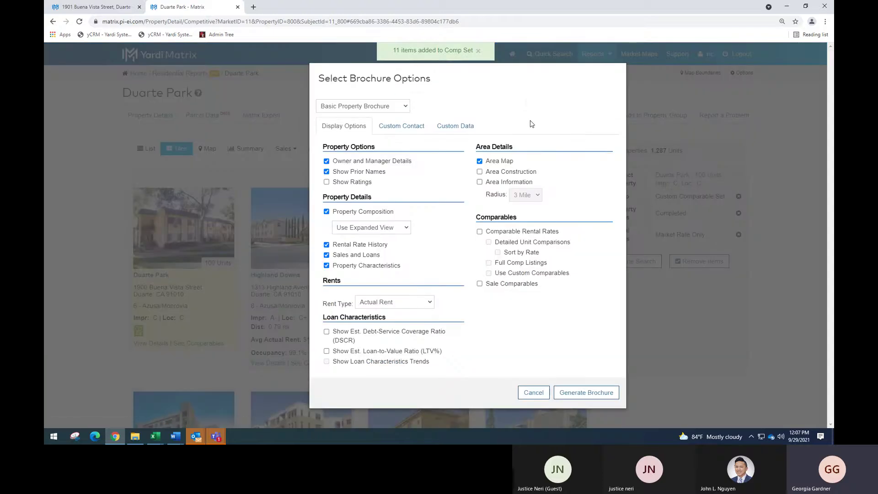
drag(571, 274, 498, 277)
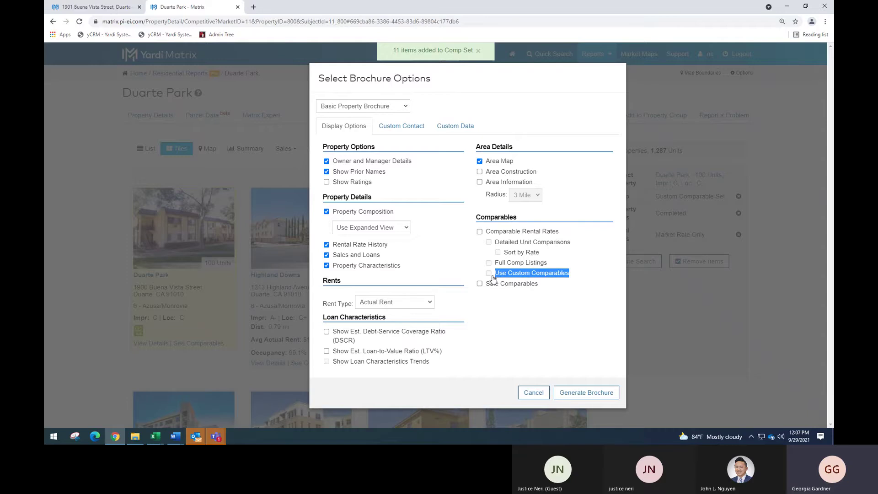
click(534, 393)
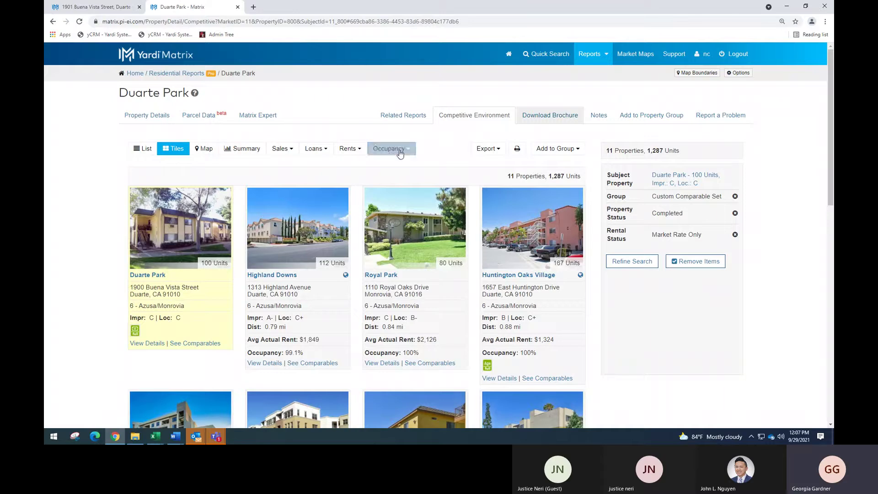
- Show the Sale Comparables report for the custom comp set and review its sale period, sale dates and prices
click(284, 155)
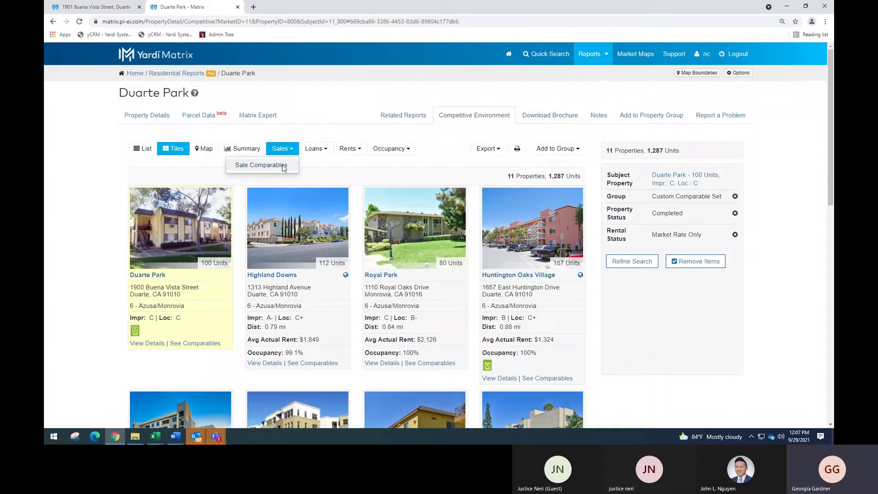
click(283, 166)
scroll(409, 174, down, 1)
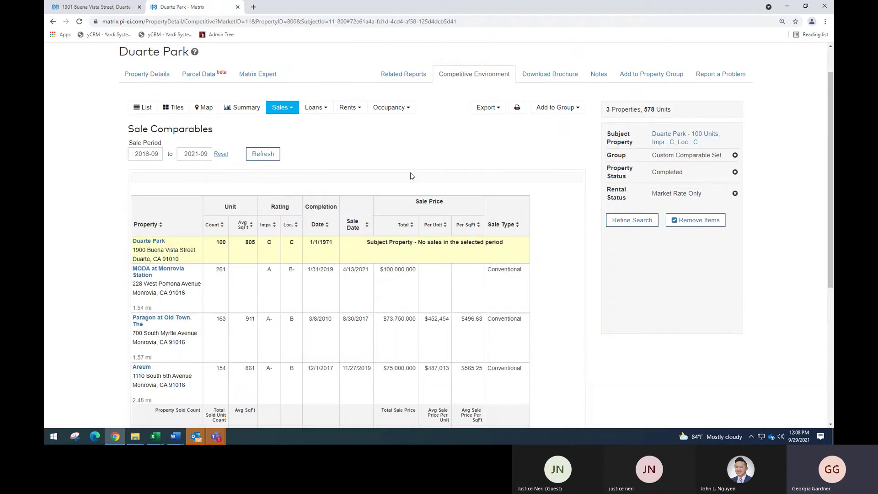
click(147, 154)
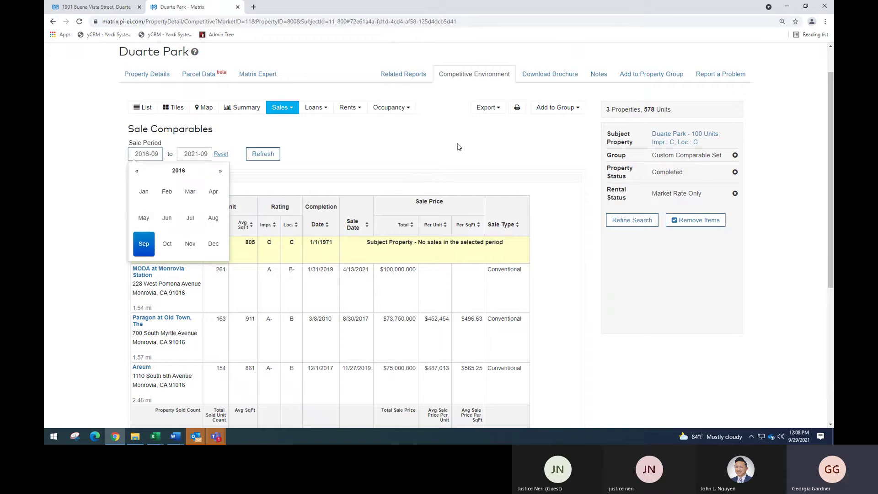
click(476, 131)
scroll(592, 266, down, 1)
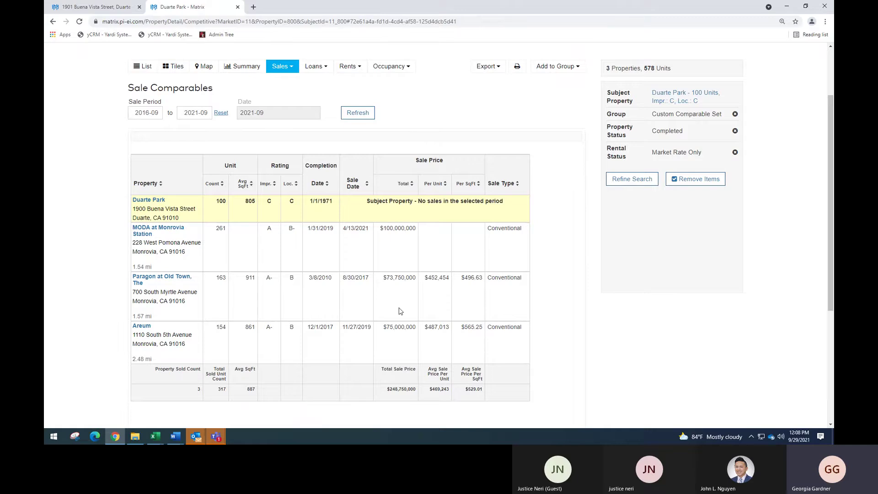
scroll(399, 311, up, 1)
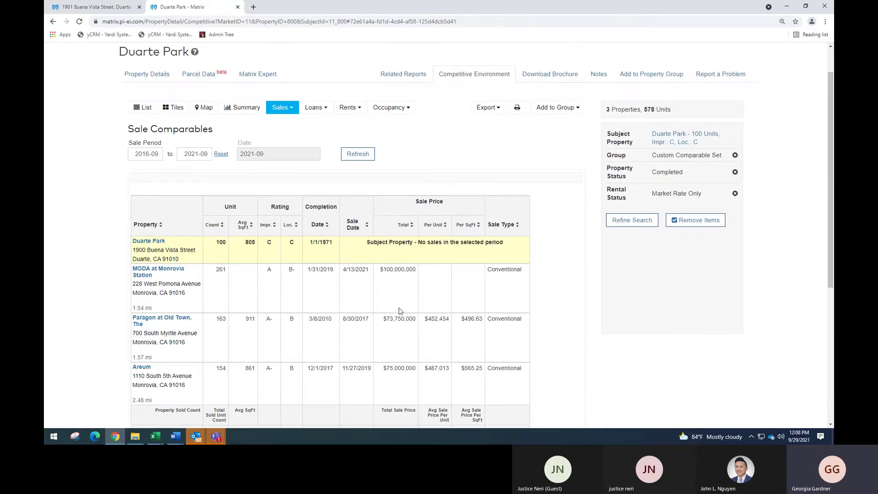
scroll(399, 311, up, 1)
- Show the Loan Characteristics report for the comp set and review each property's estimated DSCR and LTV
click(320, 149)
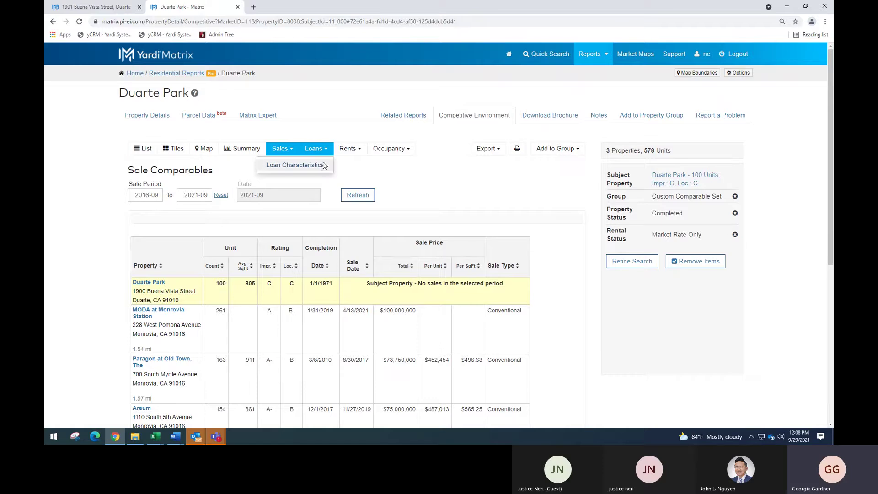
click(316, 165)
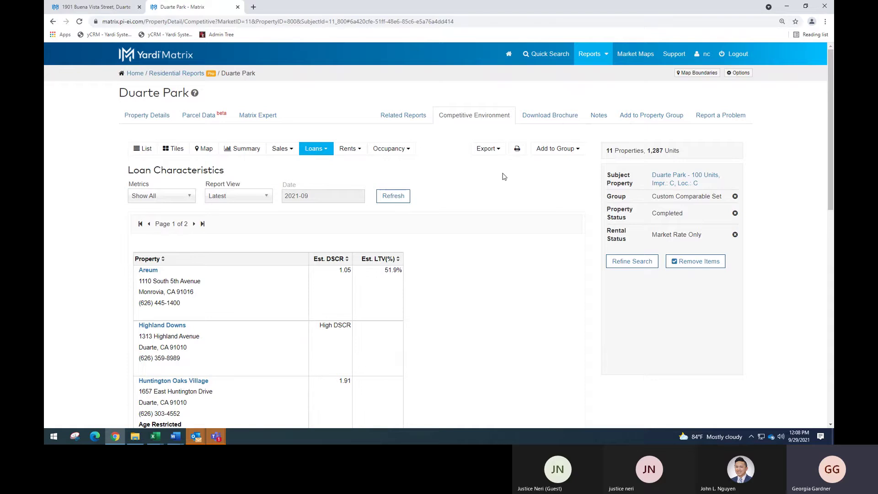
scroll(497, 224, down, 3)
scroll(497, 224, down, 2)
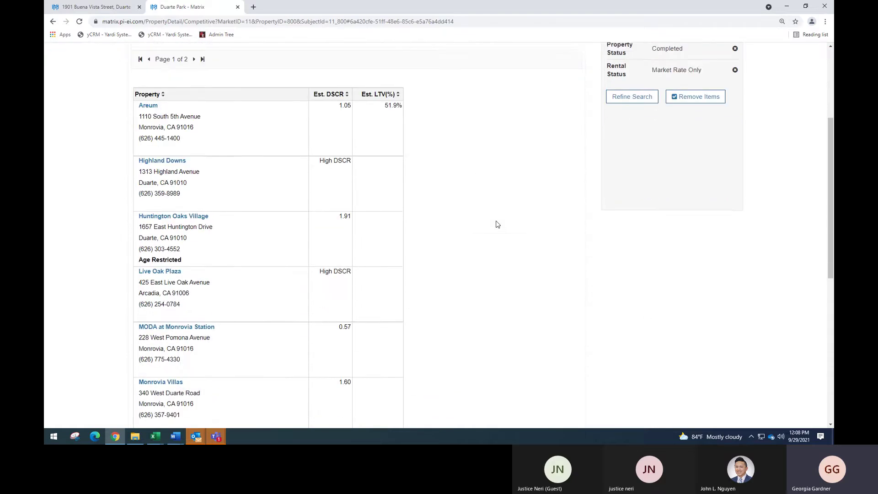
scroll(498, 224, up, 2)
scroll(497, 224, up, 3)
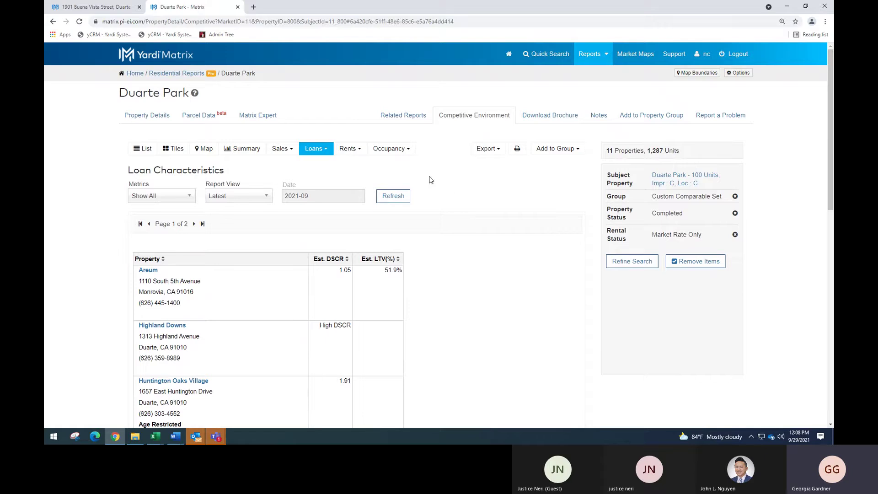
- Show the Property Rental Summary and compare the properties' actual rent per unit, market rent per unit and latest occupancy
click(359, 154)
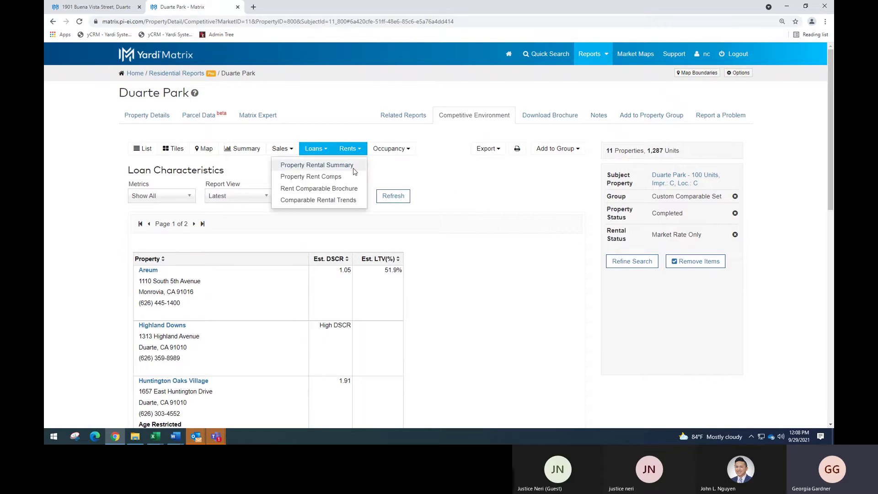
click(302, 166)
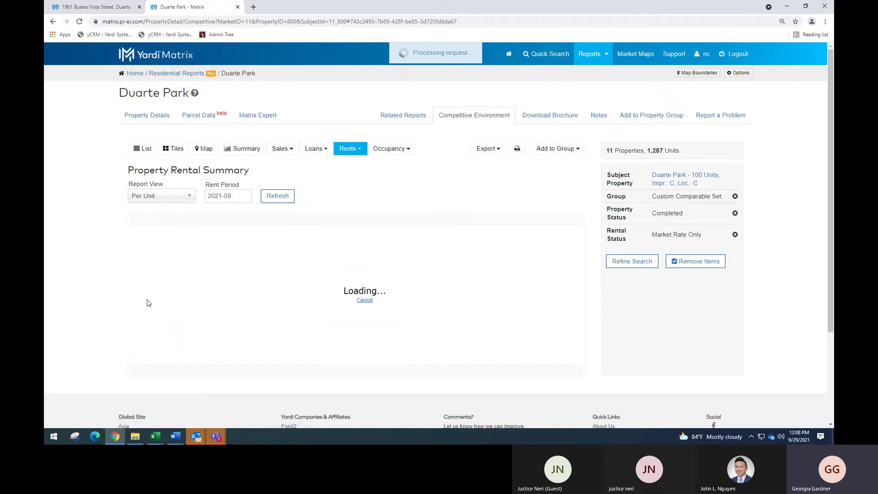
scroll(123, 221, down, 1)
scroll(122, 221, down, 1)
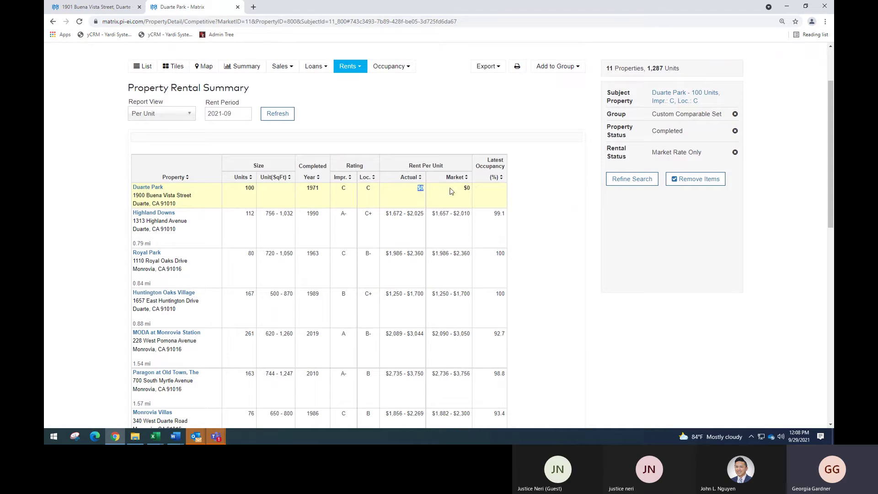
drag(462, 187, 467, 188)
scroll(467, 187, down, 1)
drag(444, 125, 408, 125)
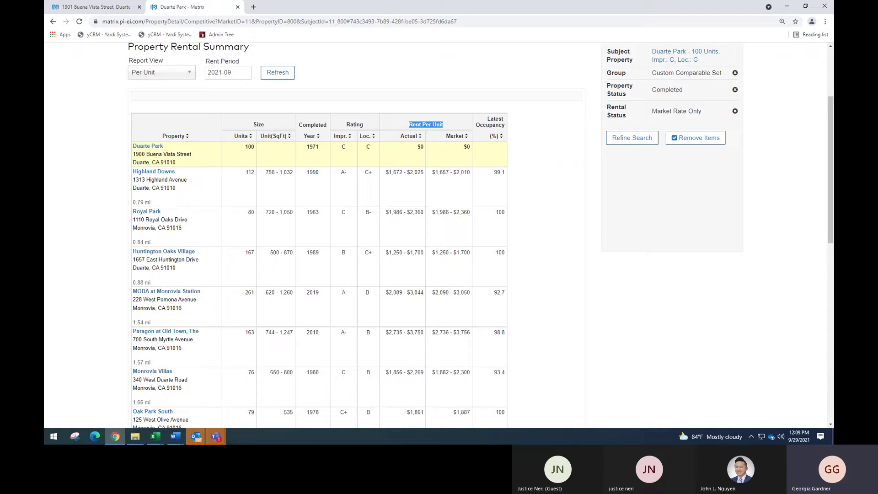
key(alt+Tab)
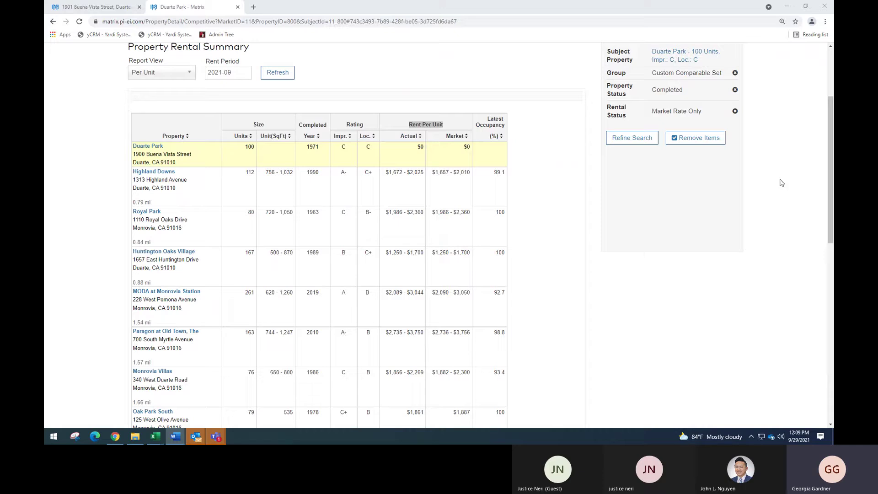
drag(400, 136, 416, 137)
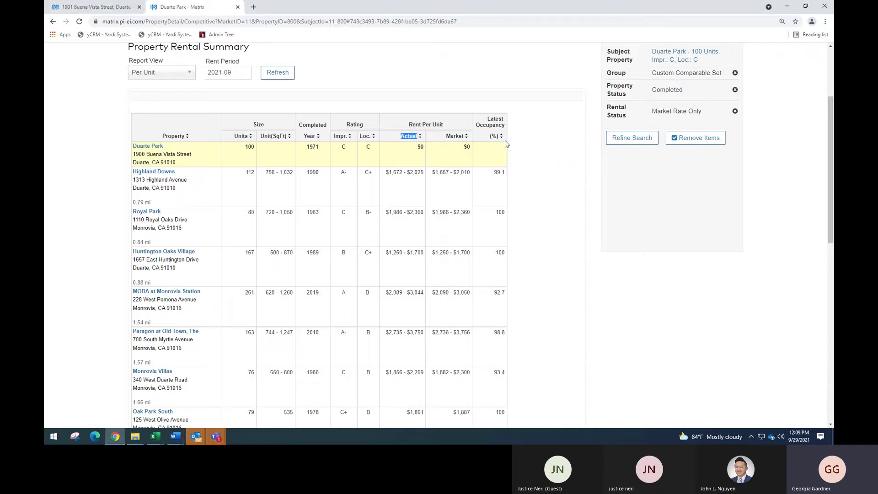
drag(476, 125, 505, 125)
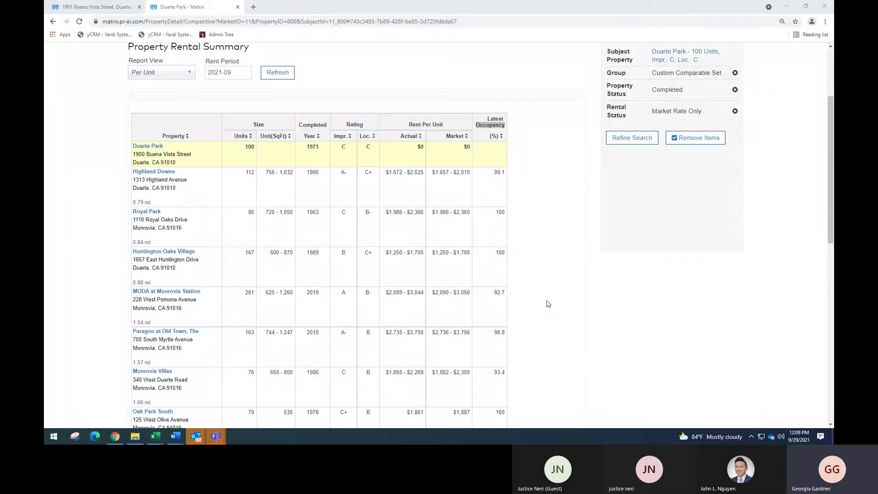
- Check which export formats are offered for the Property Rental Summary without exporting it
scroll(548, 303, up, 3)
click(520, 202)
click(487, 148)
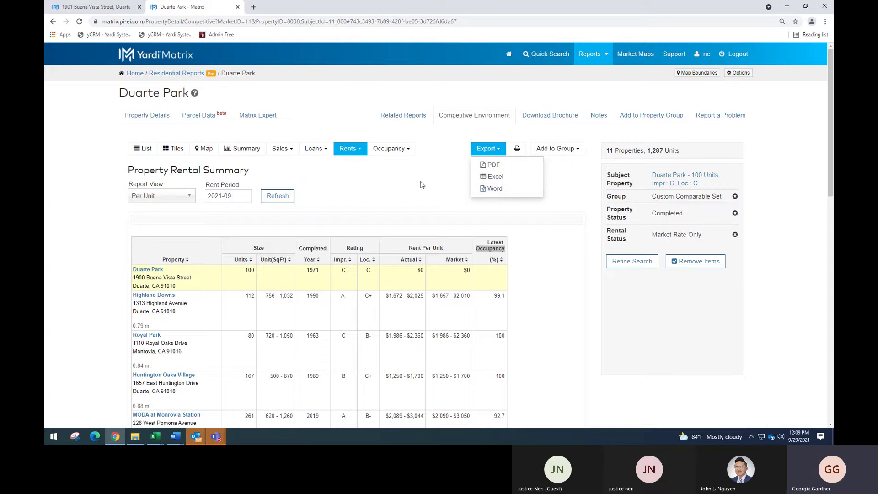
click(405, 203)
- Sort the One Bedroom table of the Property Rent Comps report by actual rent per square foot and review the unit-type tables
click(352, 149)
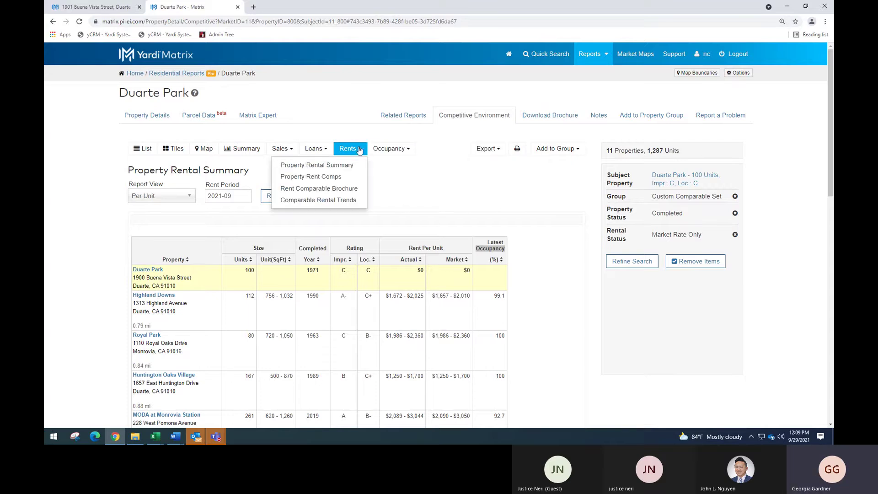
click(328, 180)
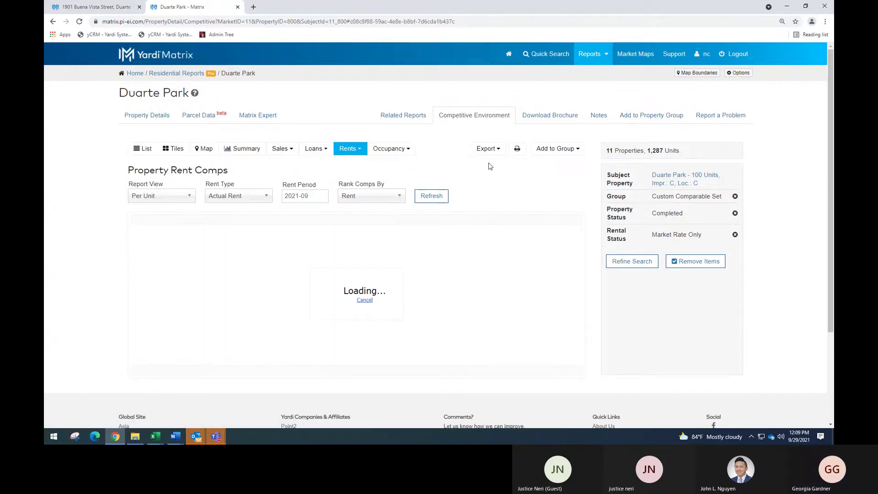
scroll(530, 194, down, 2)
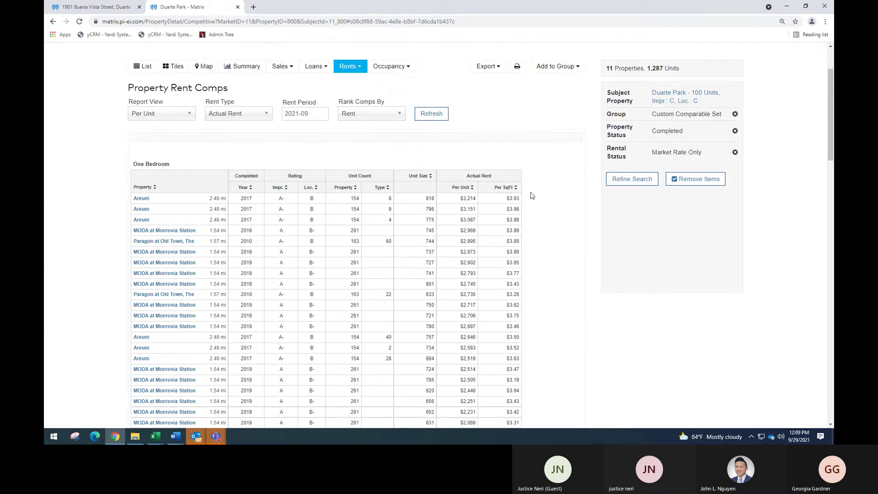
scroll(532, 196, down, 1)
drag(173, 125, 137, 124)
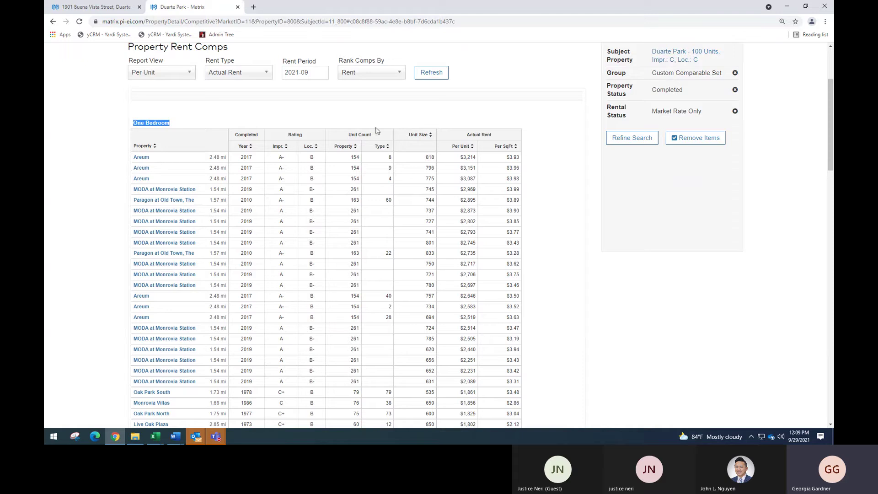
drag(496, 136, 472, 137)
click(516, 146)
scroll(548, 192, down, 5)
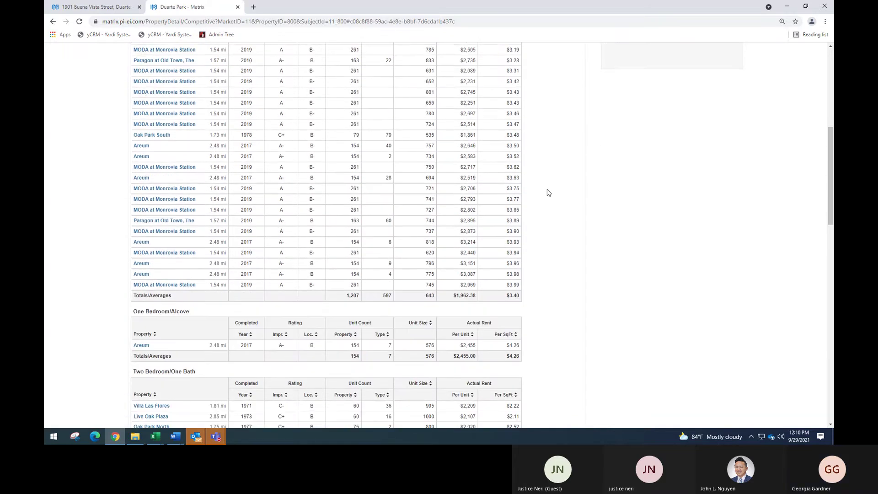
scroll(548, 192, down, 5)
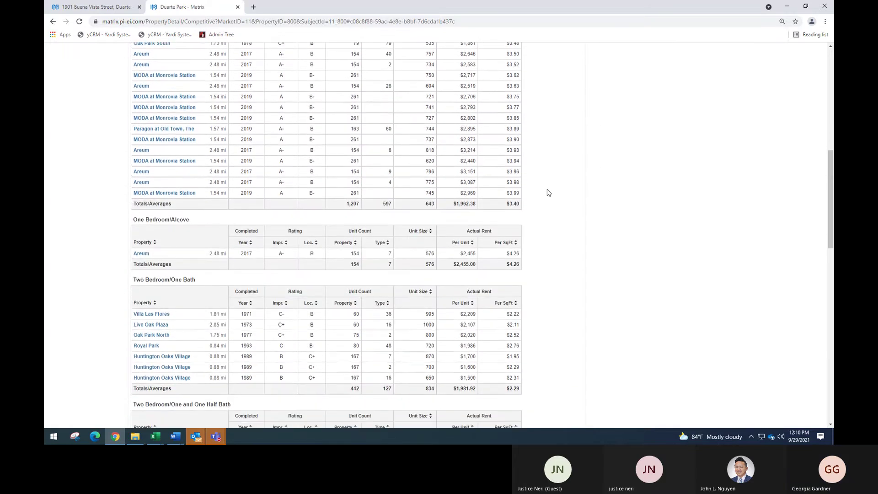
scroll(548, 192, down, 2)
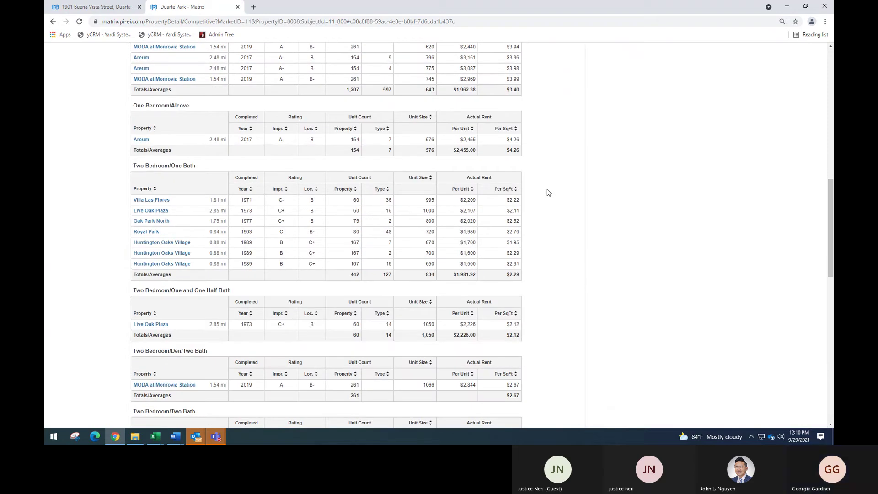
scroll(549, 193, up, 10)
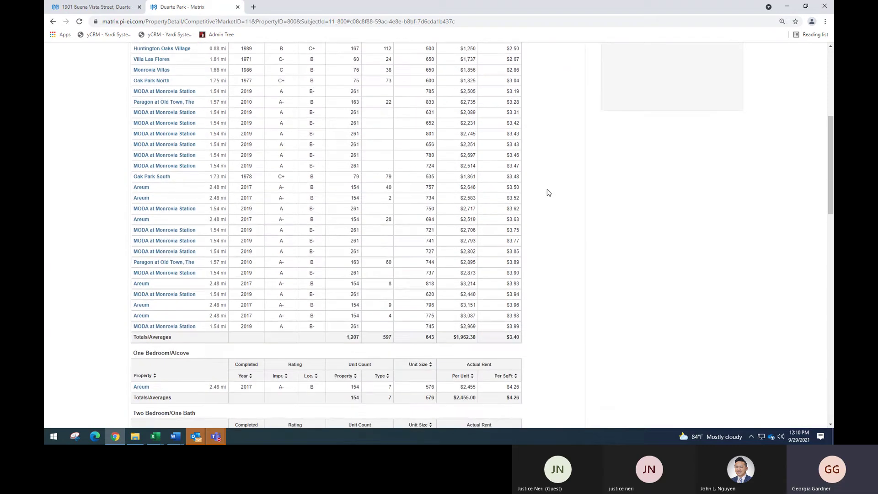
scroll(548, 192, up, 12)
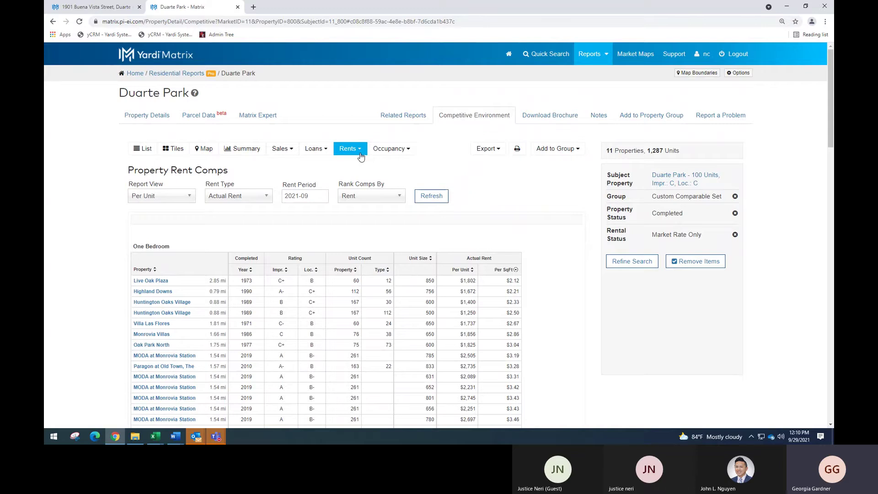
- Show the Rent Comparable Brochure and review the amenities, ratings and unit mix of Duarte Park and Highland Downs
click(360, 157)
click(352, 188)
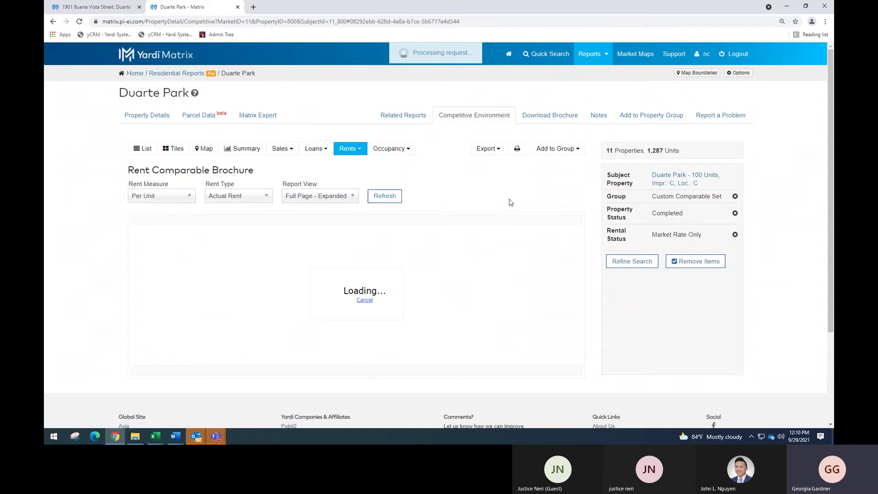
scroll(511, 202, down, 2)
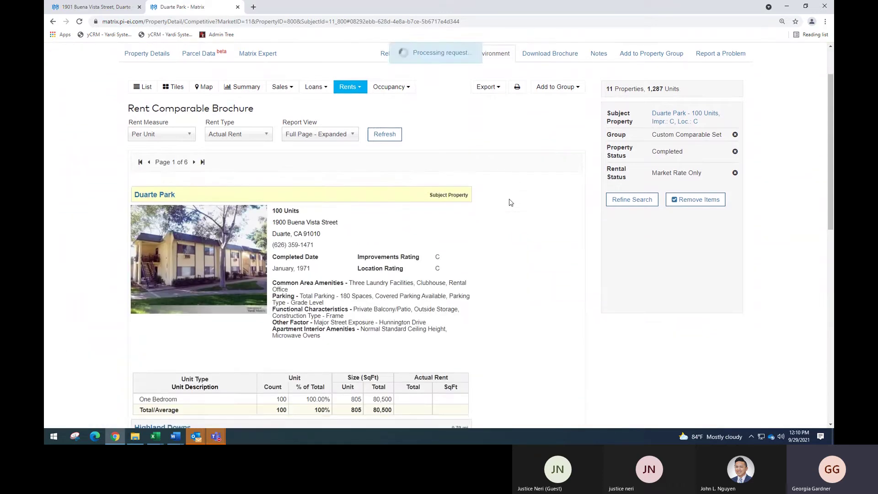
scroll(511, 202, down, 3)
scroll(511, 202, down, 3)
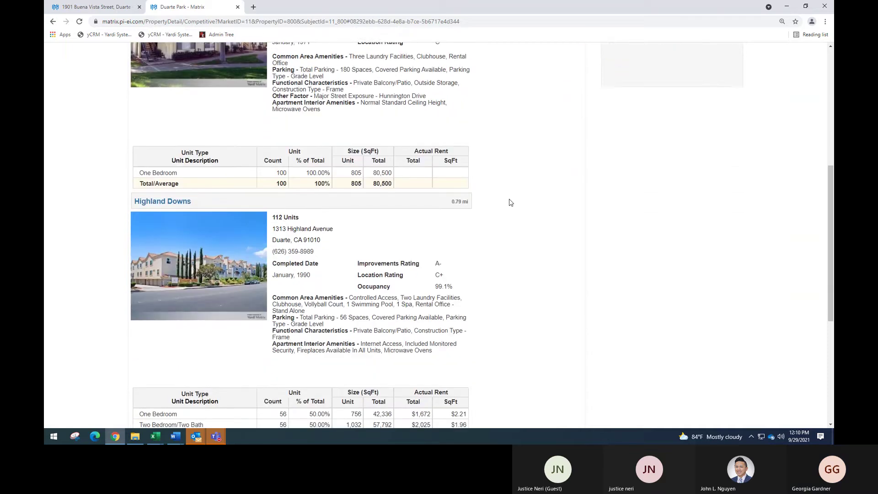
- Finish reviewing the Highland Downs brochure entry and show the Comparable Rental Trends report for the comparable set
scroll(511, 202, down, 1)
scroll(511, 203, down, 1)
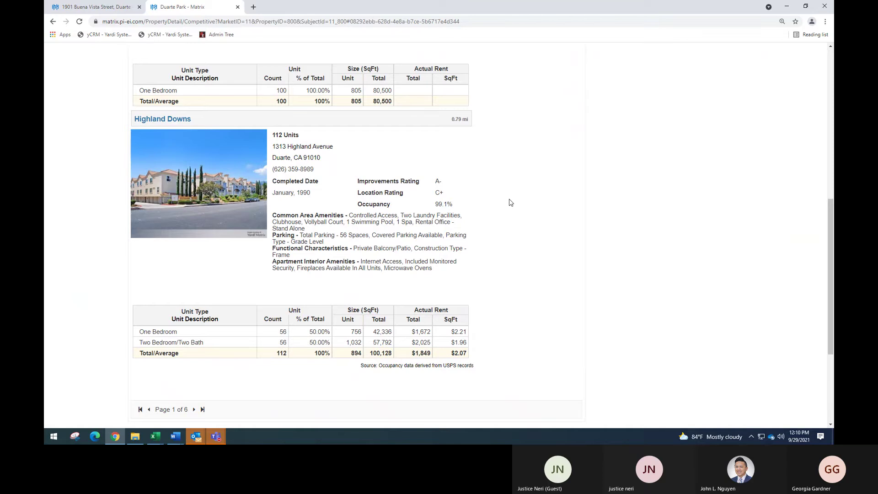
scroll(497, 223, up, 2)
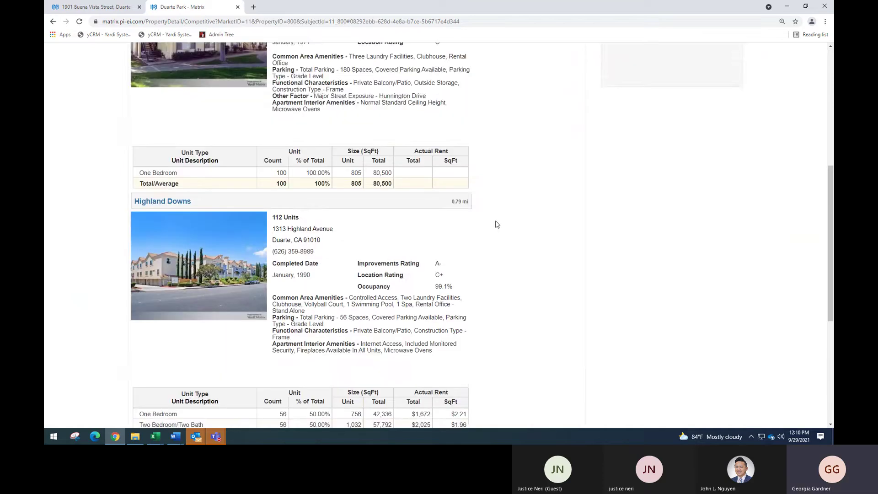
scroll(496, 224, up, 7)
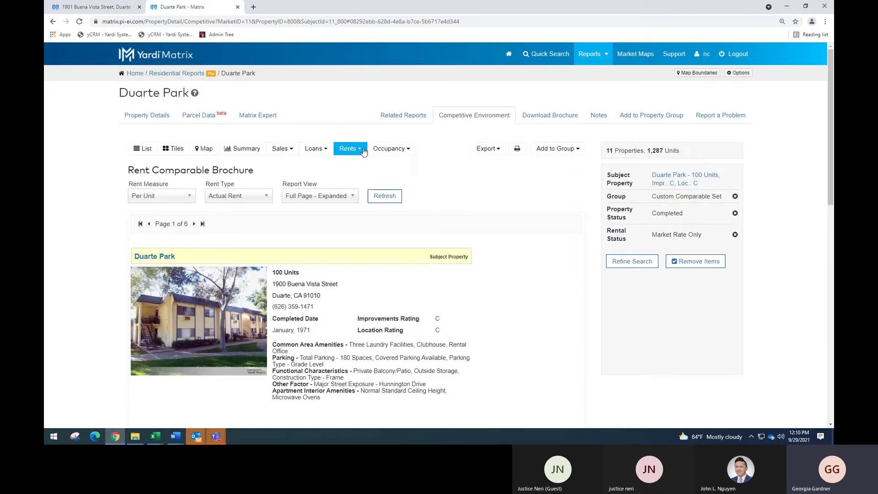
click(363, 151)
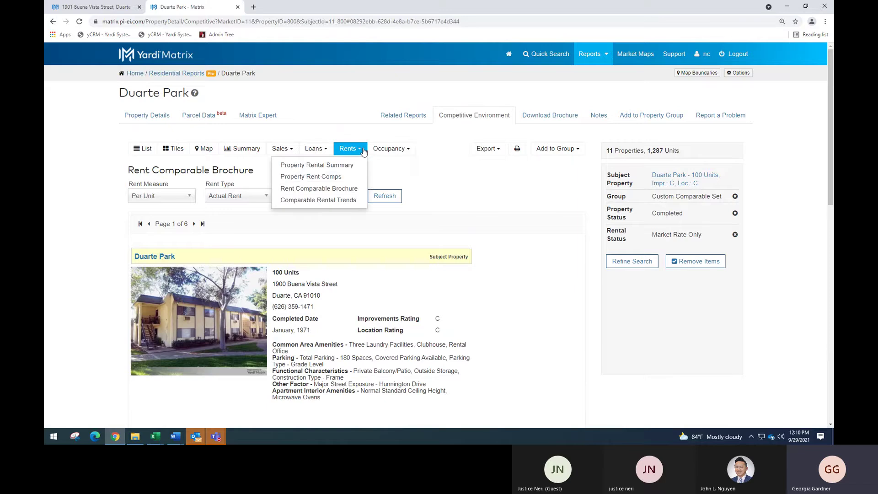
click(347, 202)
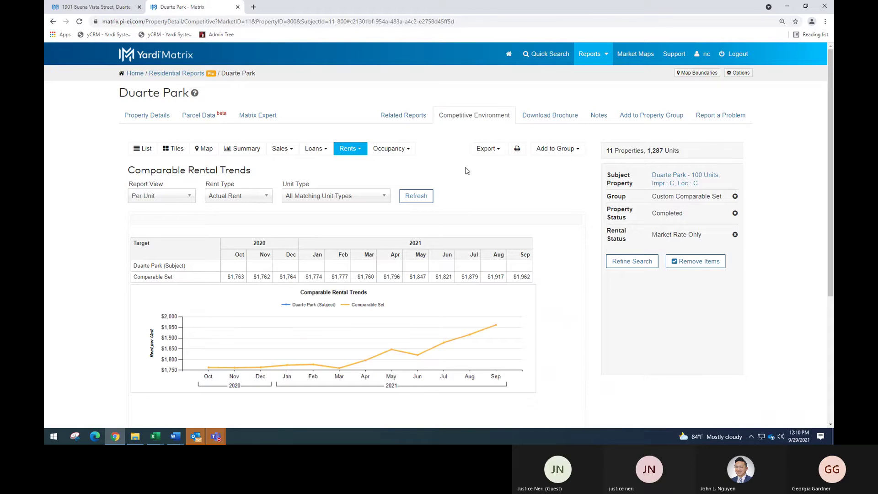
scroll(466, 170, down, 1)
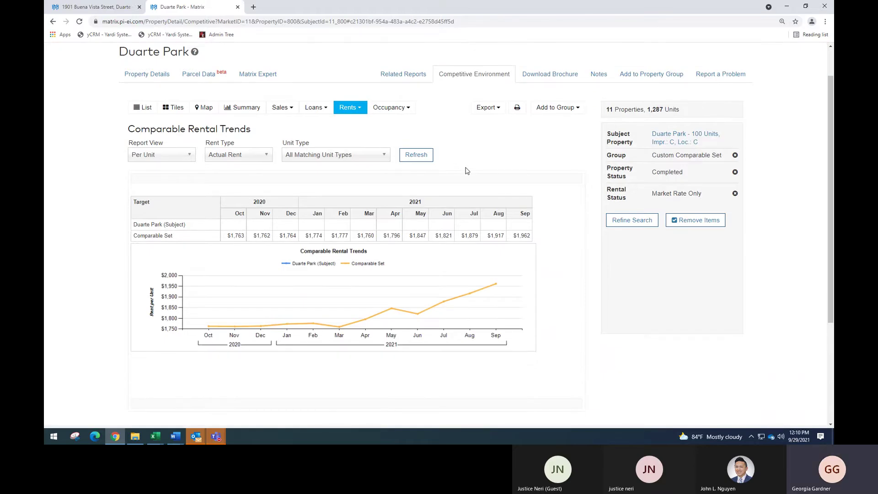
- Show the Comparable Occupancy Trends report, export it to Excel and view the exported workbook
click(405, 108)
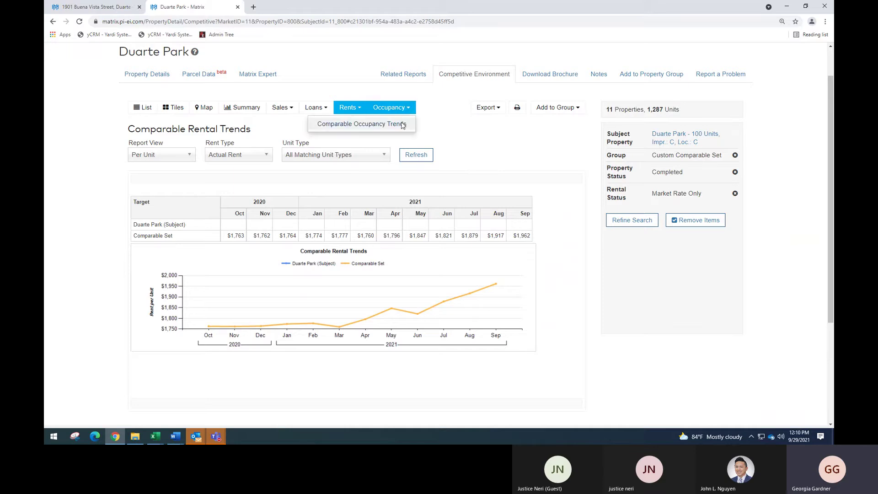
click(402, 124)
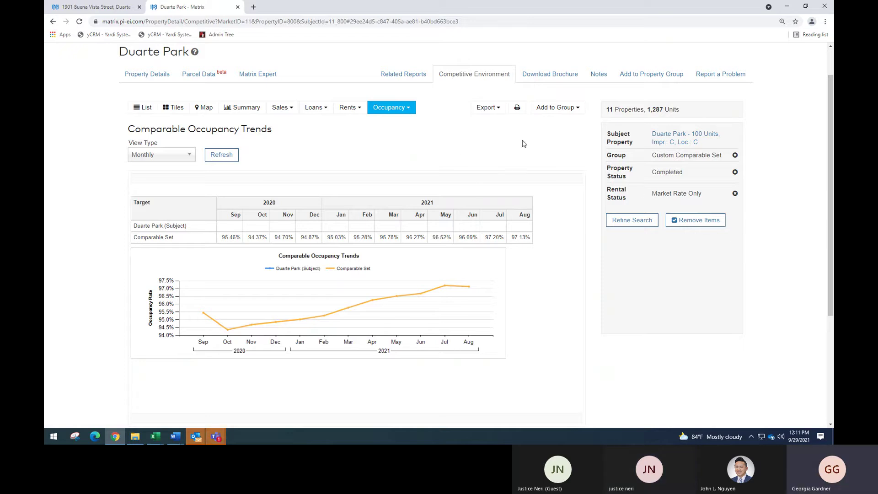
click(496, 113)
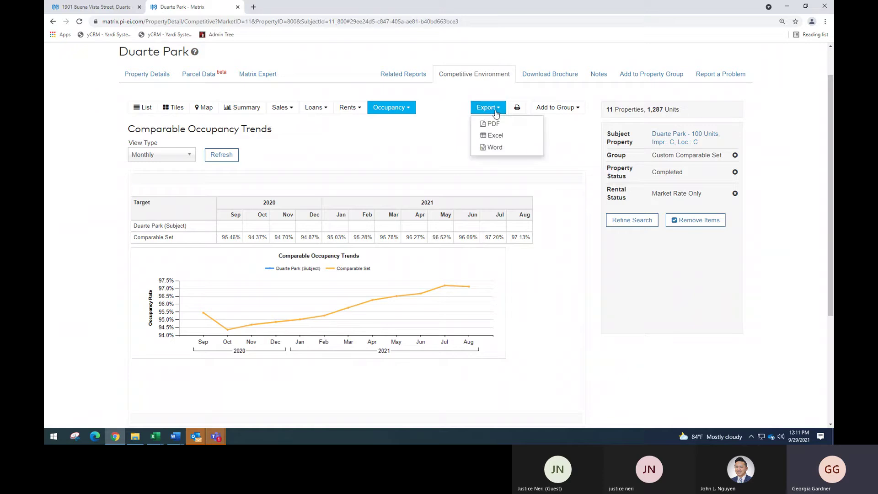
click(497, 136)
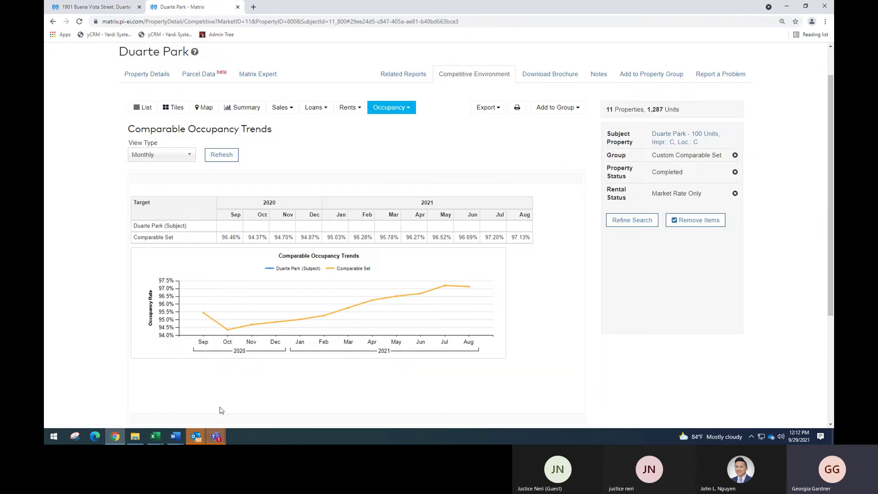
key(alt+Tab)
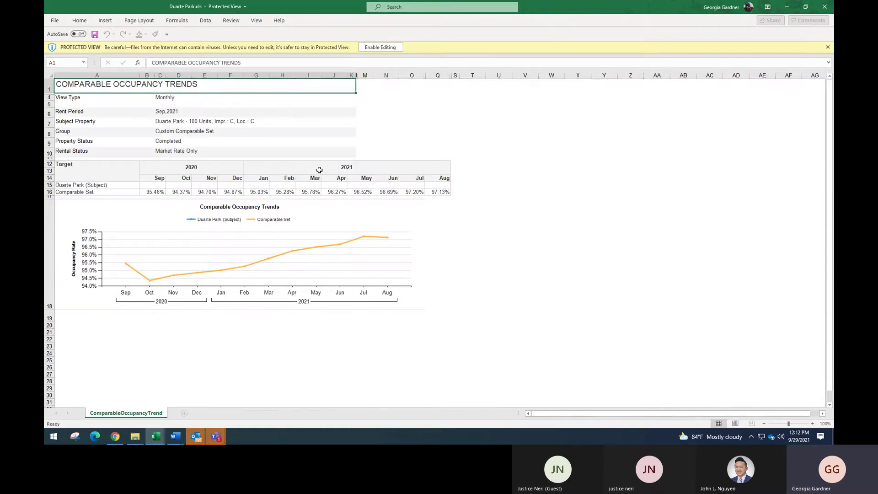
click(662, 170)
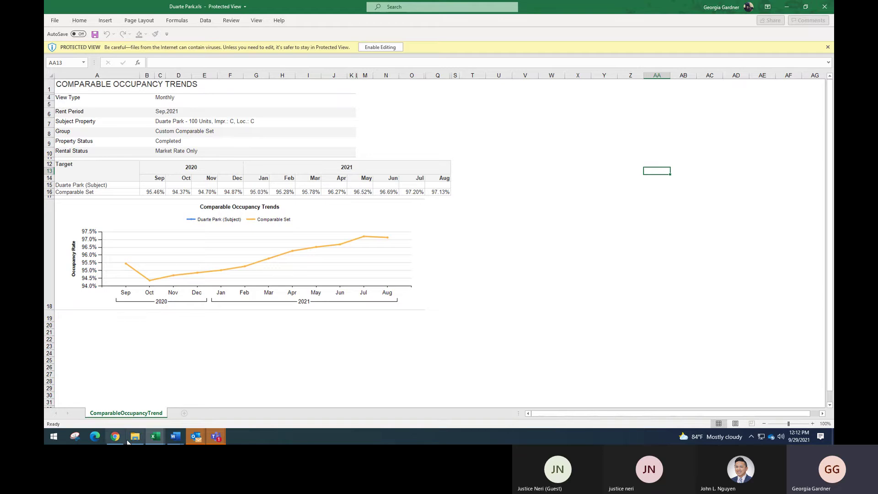
- Minimise the Excel workbooks to return to Yardi Matrix and check the export formats offered for the occupancy report
click(216, 437)
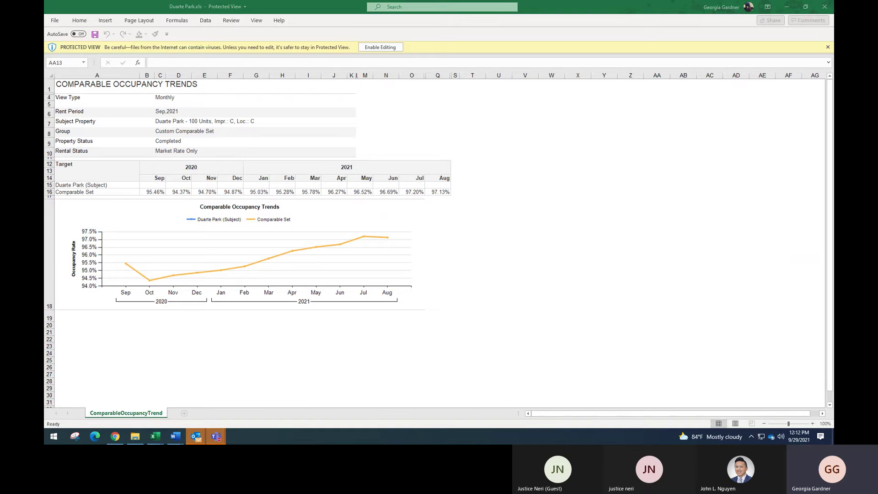
click(786, 6)
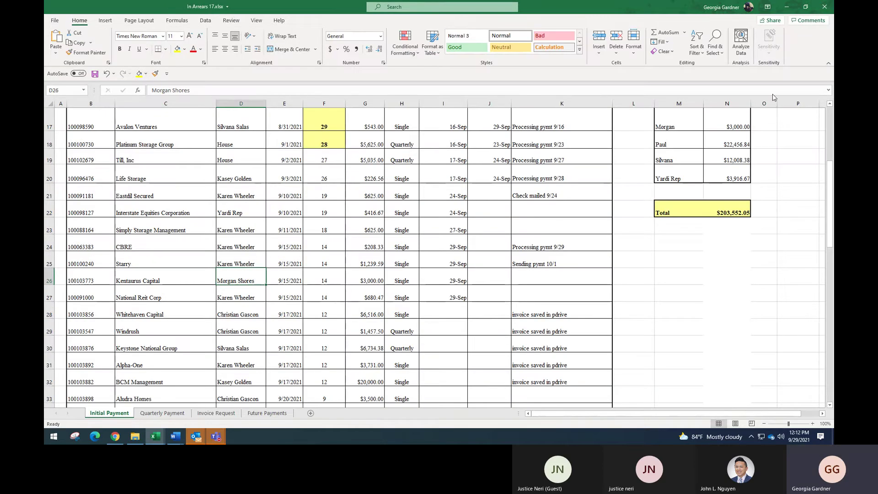
click(786, 7)
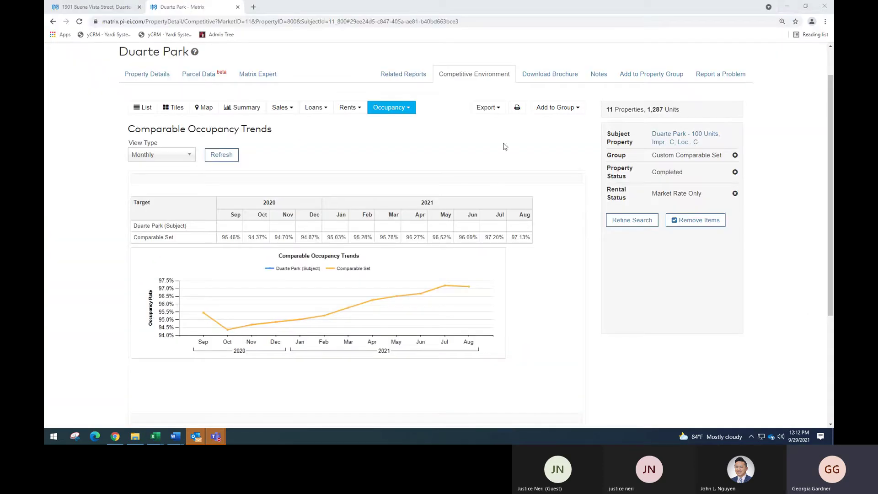
click(500, 115)
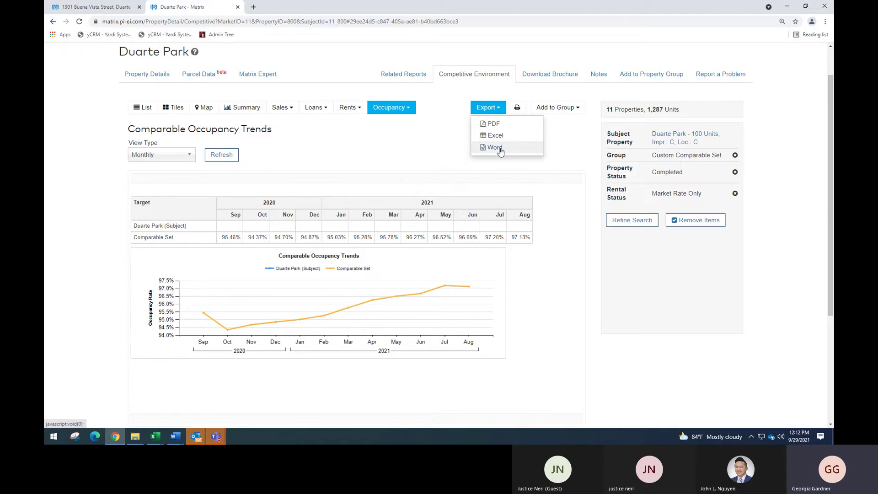
click(571, 159)
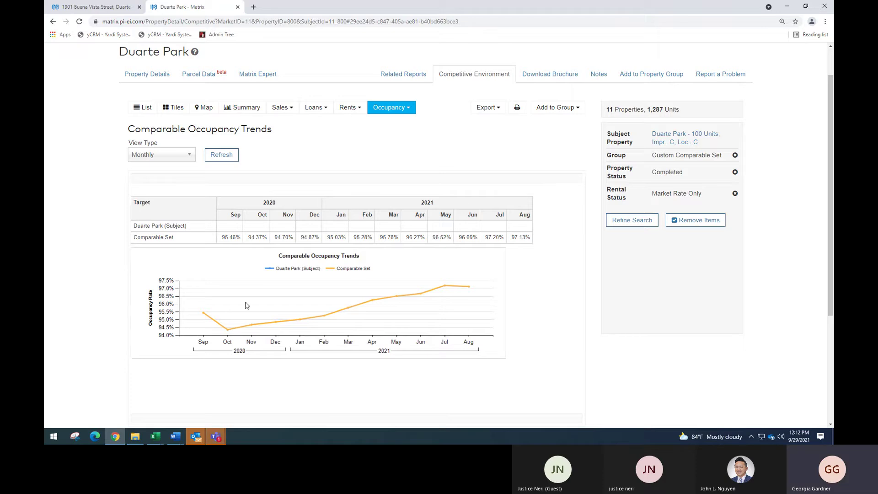
- Show the Rent Comparable Brochure in the Full Page - Expanded view and export it to Excel
click(349, 107)
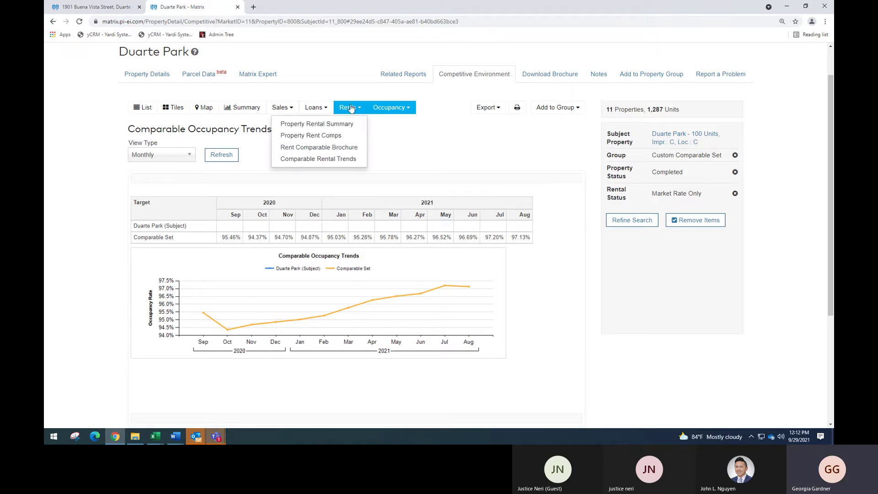
click(351, 148)
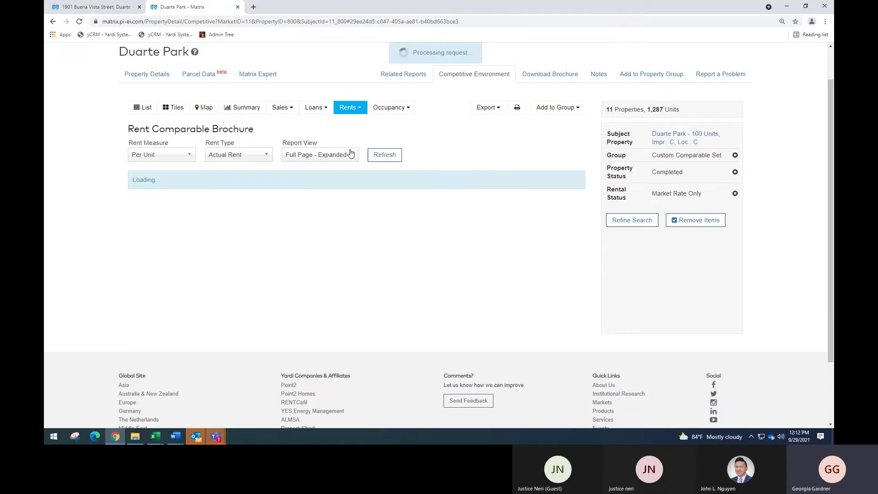
click(503, 109)
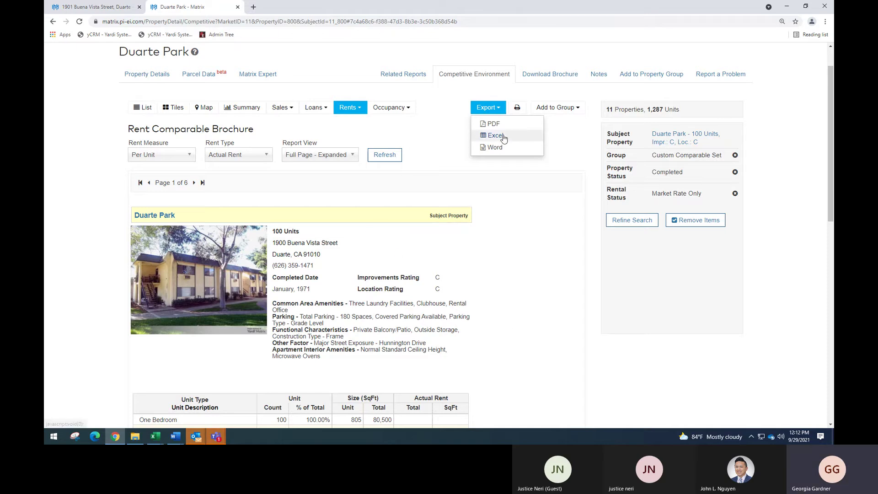
click(503, 138)
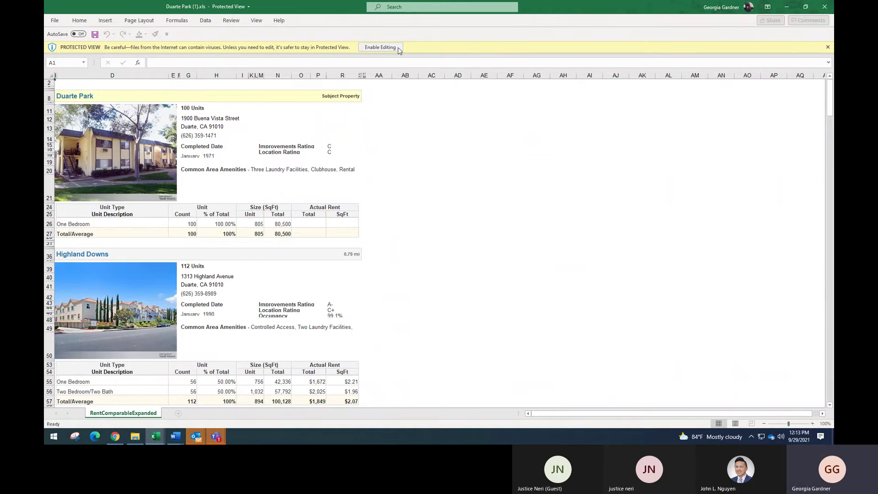
- Enable editing in the exported brochure workbook and look over the Duarte Park and Highland Downs entries
click(383, 47)
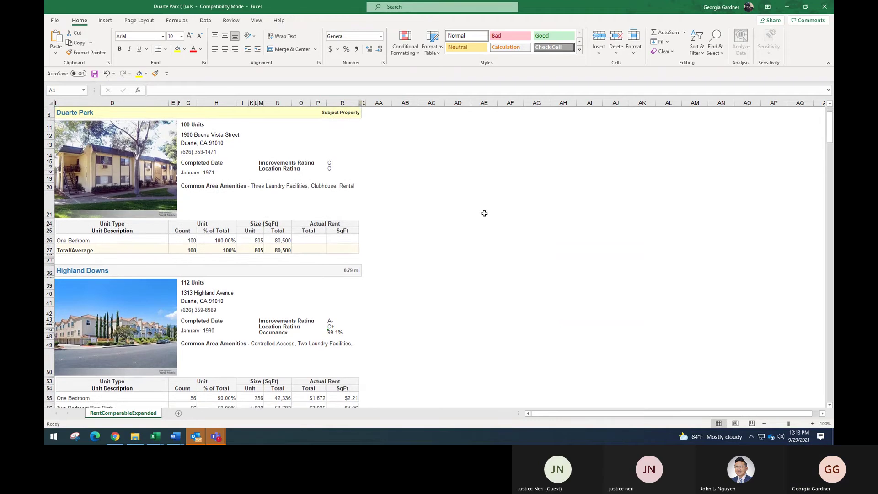
scroll(484, 213, down, 1)
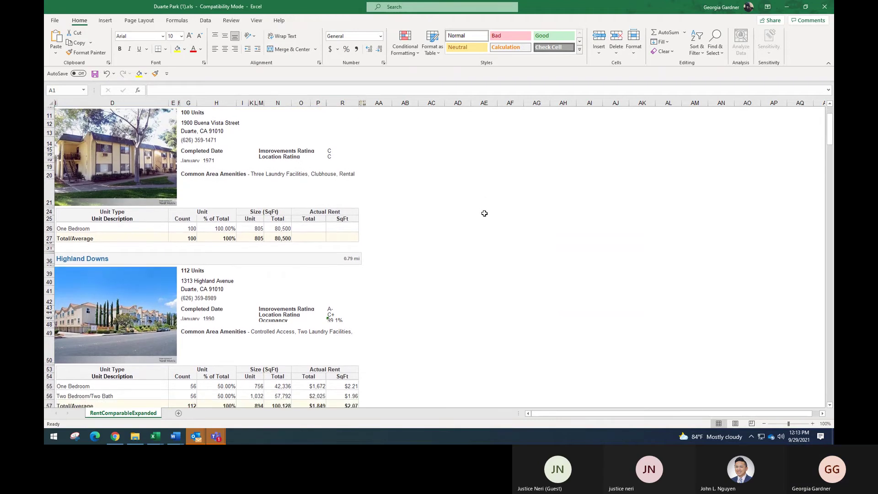
scroll(484, 213, up, 1)
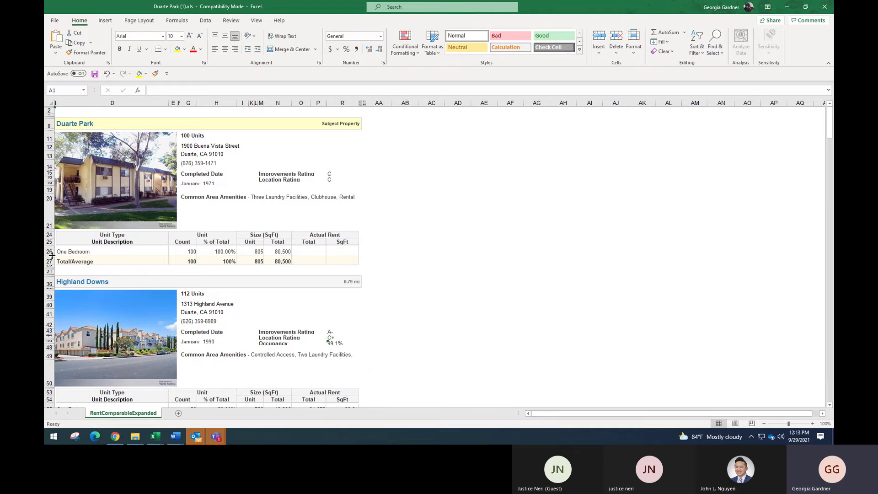
- Return to Yardi Matrix in the browser and review Duarte Park's property details, including its sales and rental rate history
click(786, 8)
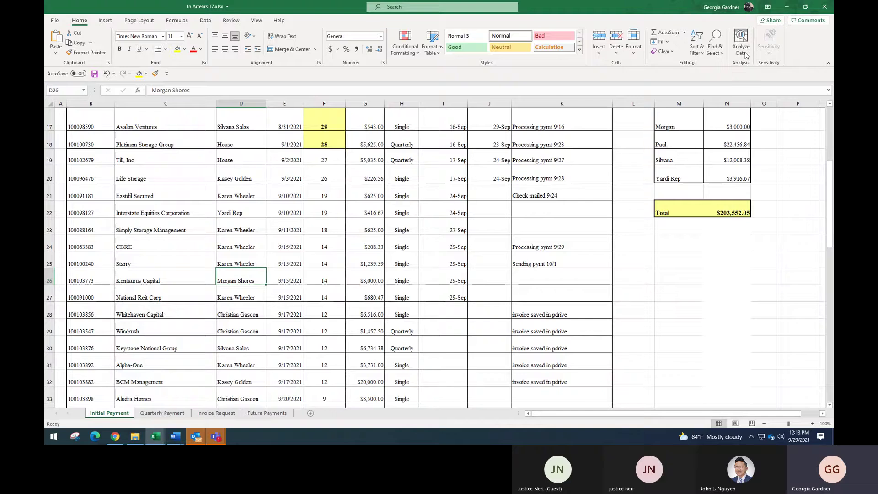
click(786, 8)
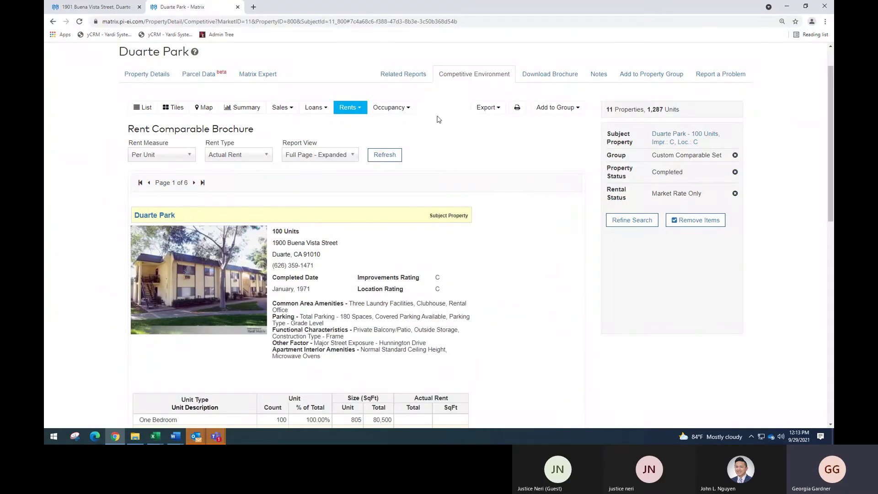
click(139, 77)
scroll(529, 259, down, 4)
scroll(533, 263, down, 6)
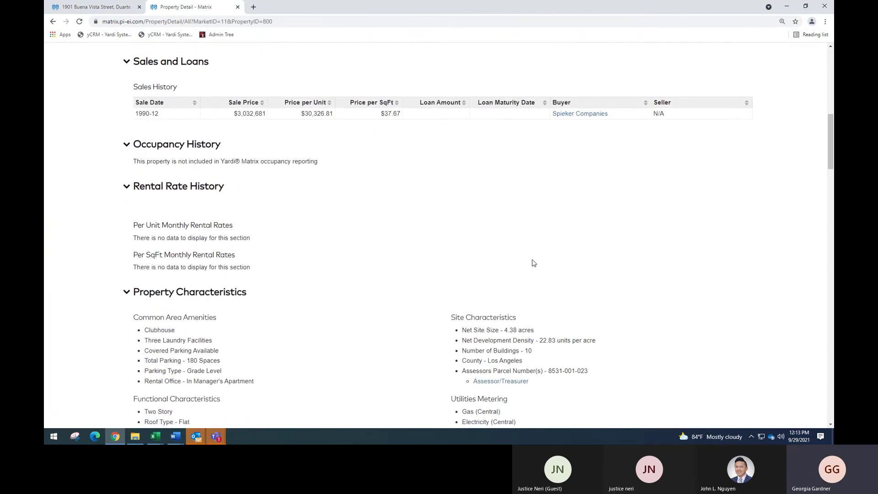
scroll(532, 261, up, 10)
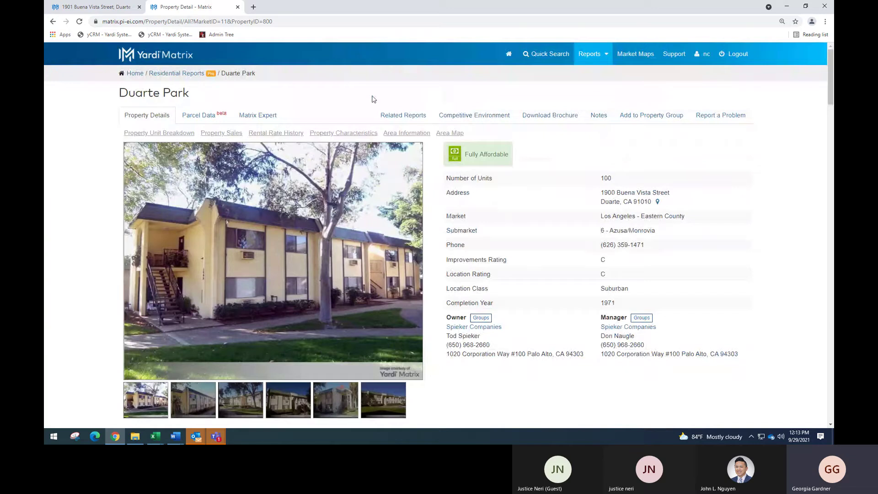
- Open the property details of Highland Downs from Duarte Park's competitive environment map
click(441, 116)
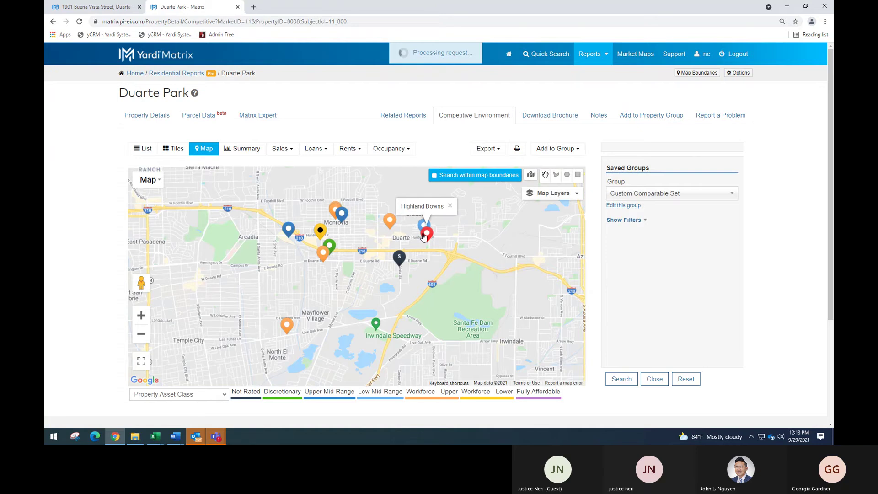
click(424, 234)
click(430, 263)
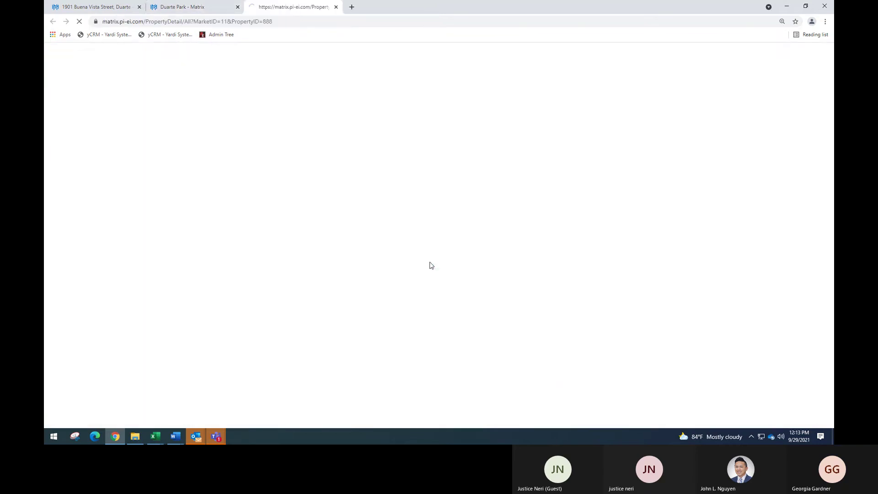
- Review Highland Downs' unit breakdown, loan, occupancy and rental rate history, and show the export options for the rental rates
scroll(609, 292, down, 3)
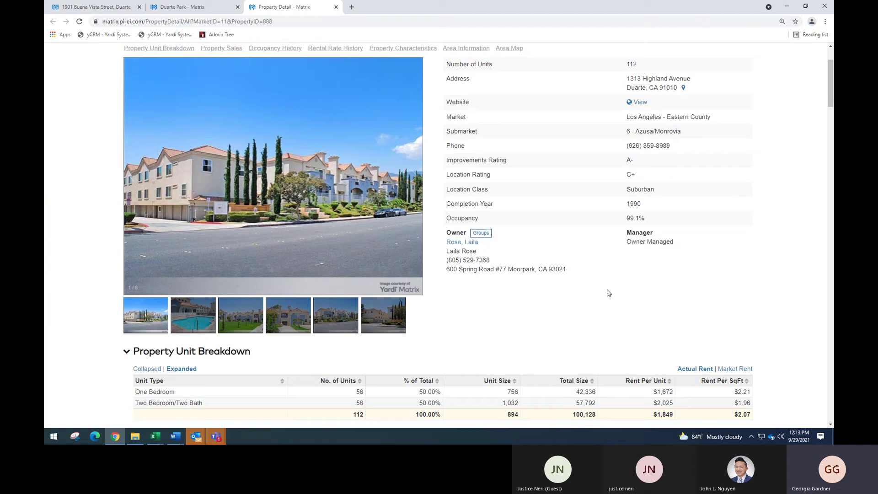
scroll(609, 293, down, 5)
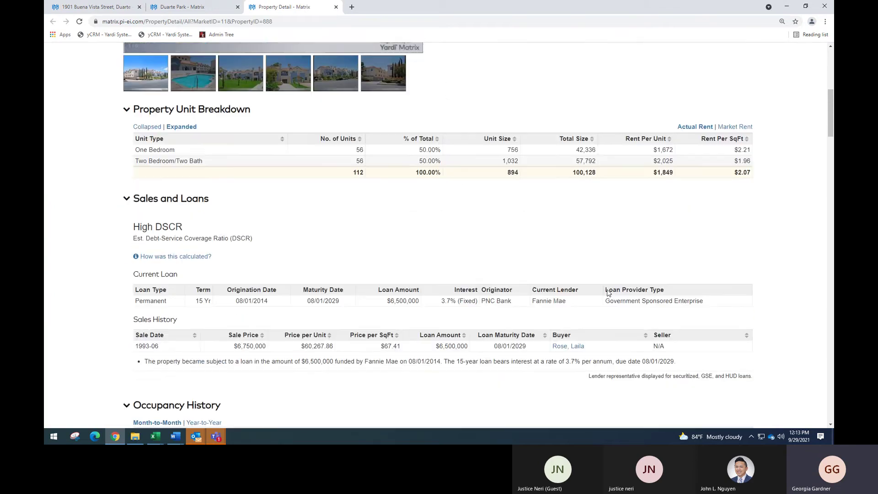
scroll(609, 292, down, 8)
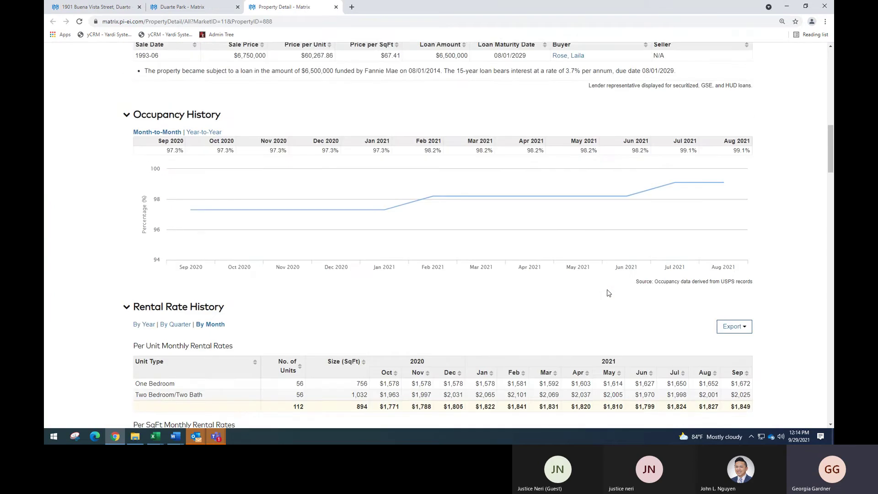
scroll(608, 293, down, 3)
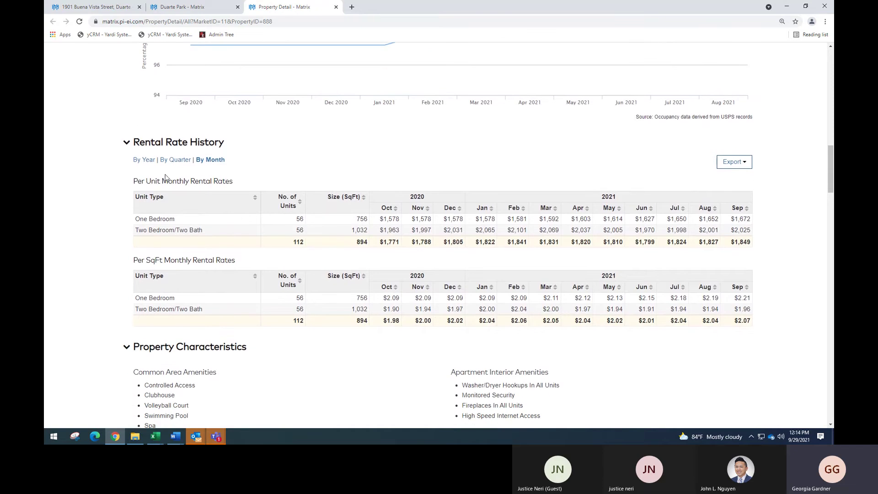
click(734, 163)
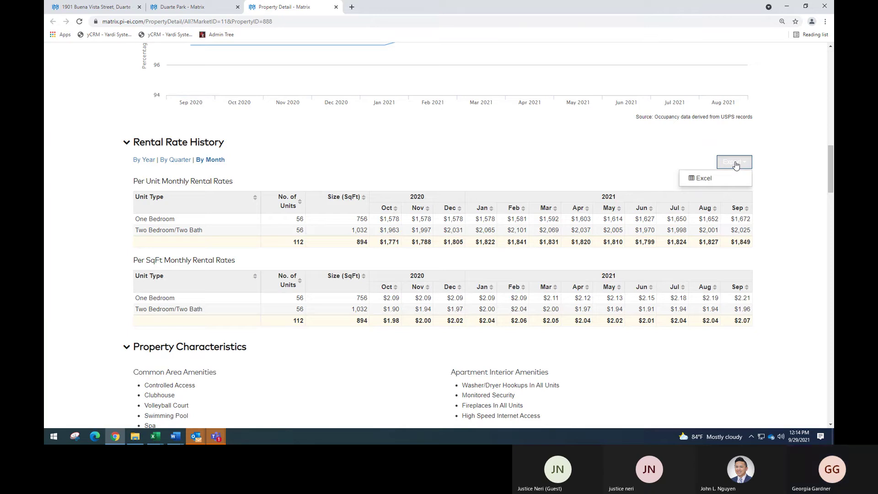
- Try to copy the rows of Highland Downs' Property Unit Breakdown table into a blank Excel workbook
click(612, 177)
scroll(609, 180, up, 10)
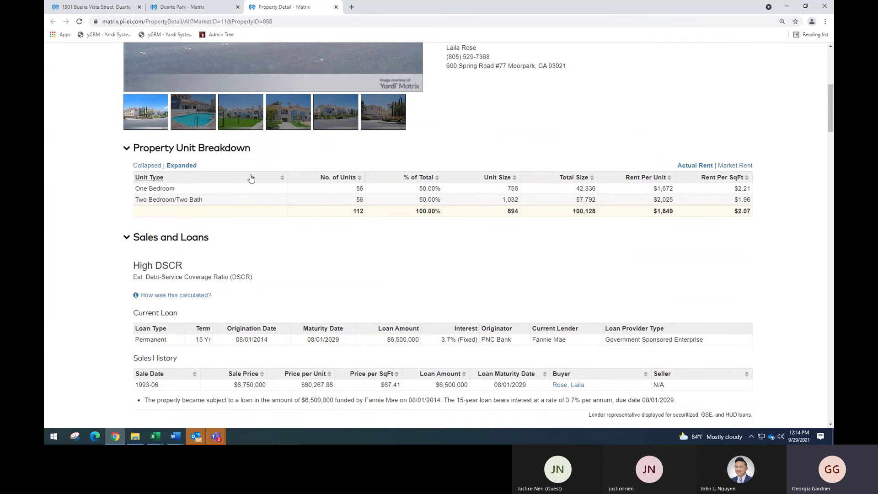
drag(769, 213, 134, 180)
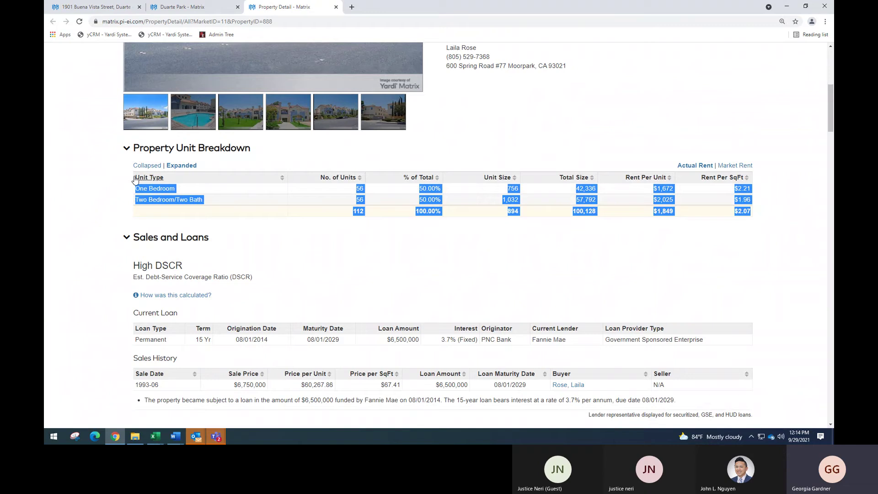
key(alt+Tab)
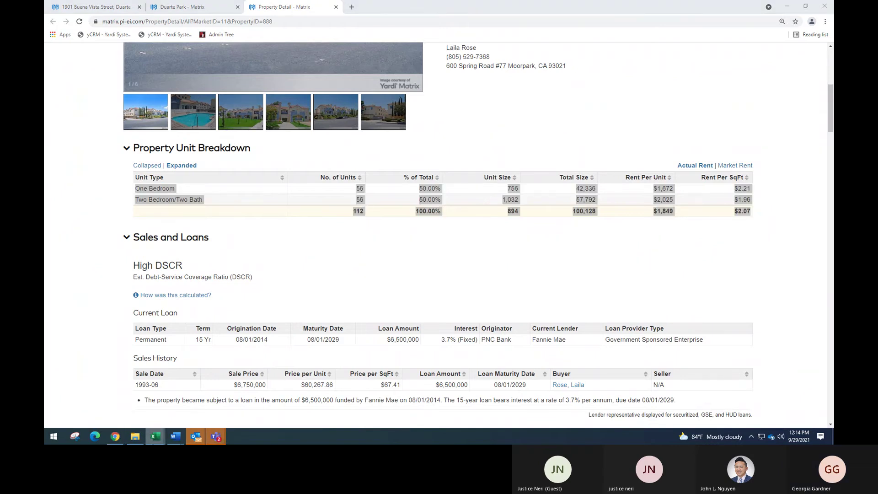
click(155, 435)
text(One Bedroom5650.00%75642,336$1,672$2.21Two Bedroom/Two Bath5650.00%1,03257,792$2,025$1.96112100.00%894100,128$1,849$2.07)
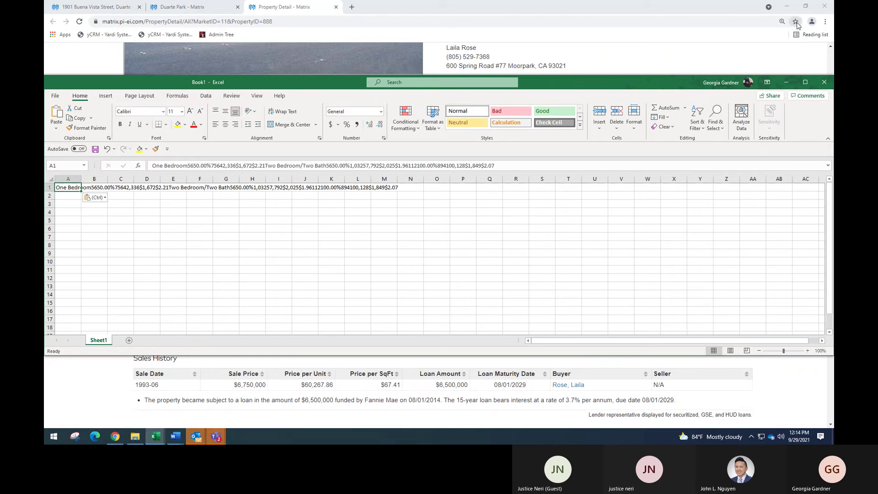
- Close the new Excel workbook without saving it
click(805, 82)
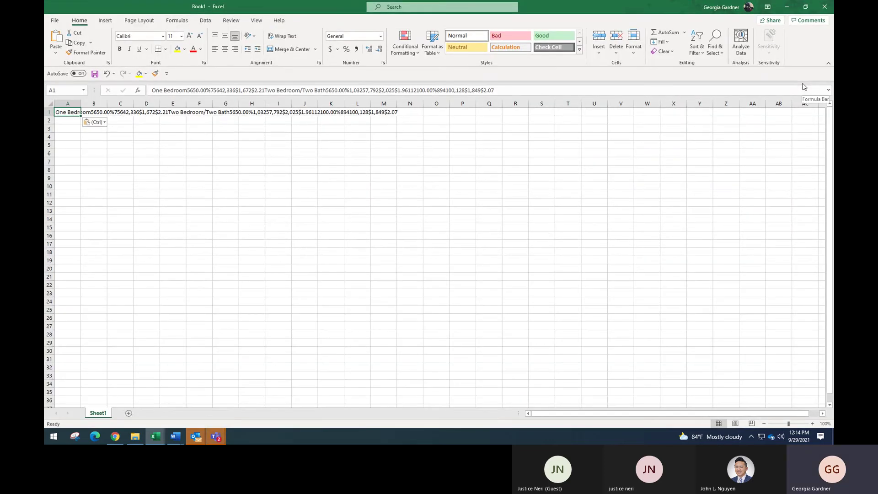
click(825, 7)
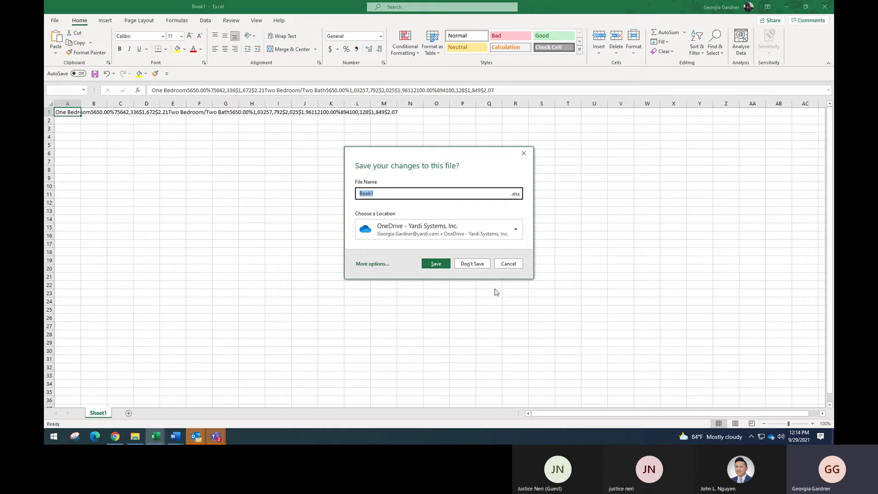
click(471, 264)
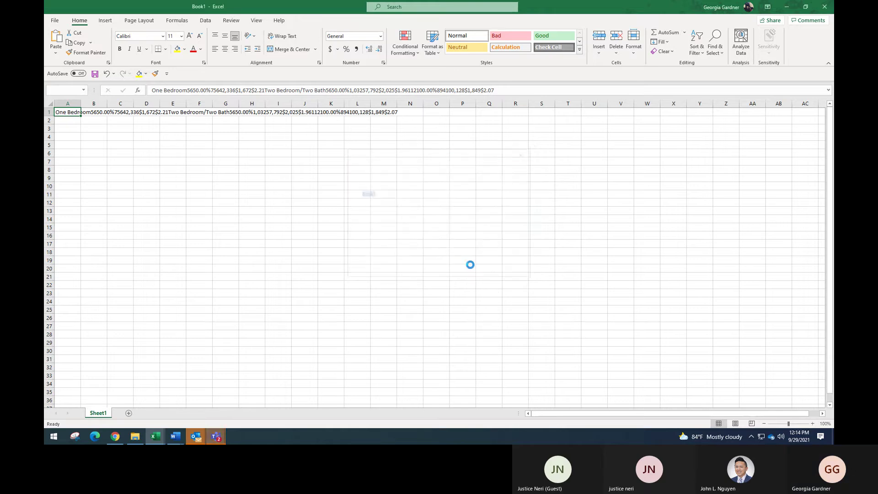
- Return to Duarte Park's competitive environment in Yardi Matrix, run the Rent Comparable Brochure and export it to Excel
scroll(471, 277, up, 5)
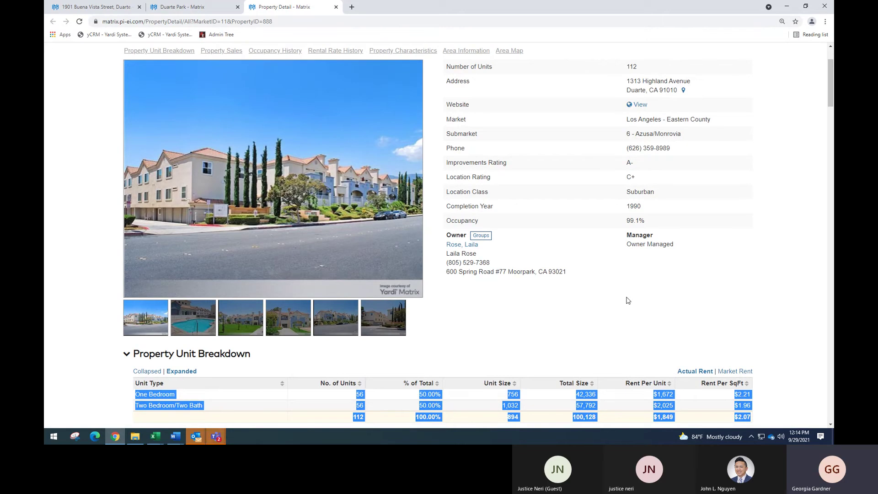
scroll(626, 292, up, 2)
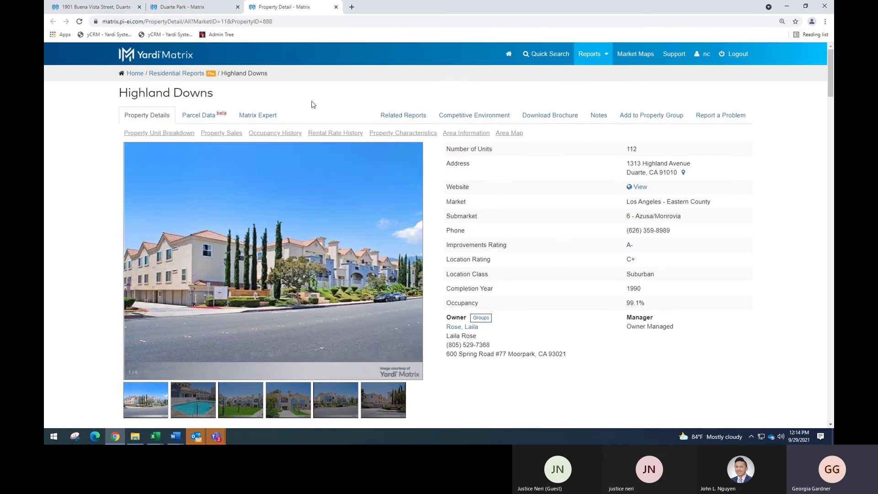
click(225, 11)
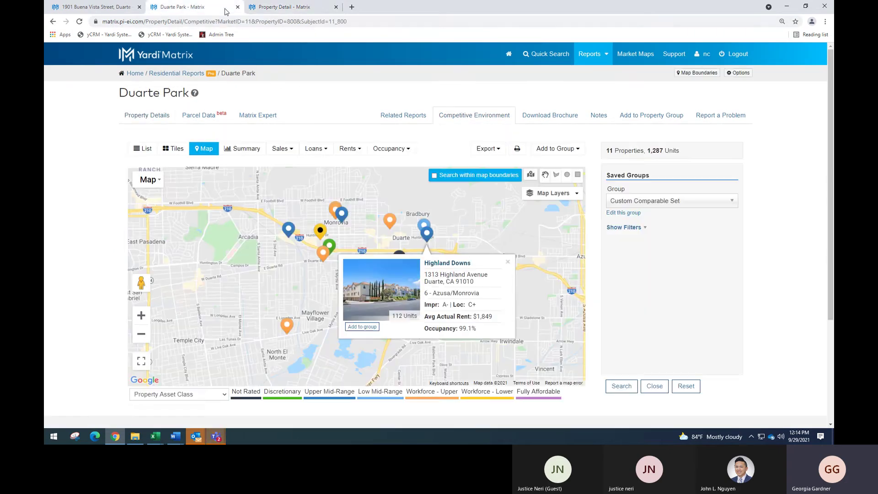
click(350, 148)
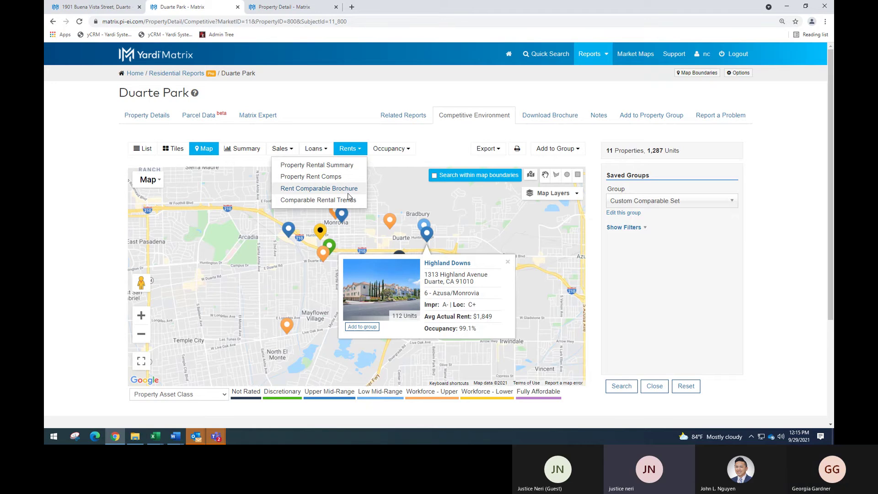
click(348, 193)
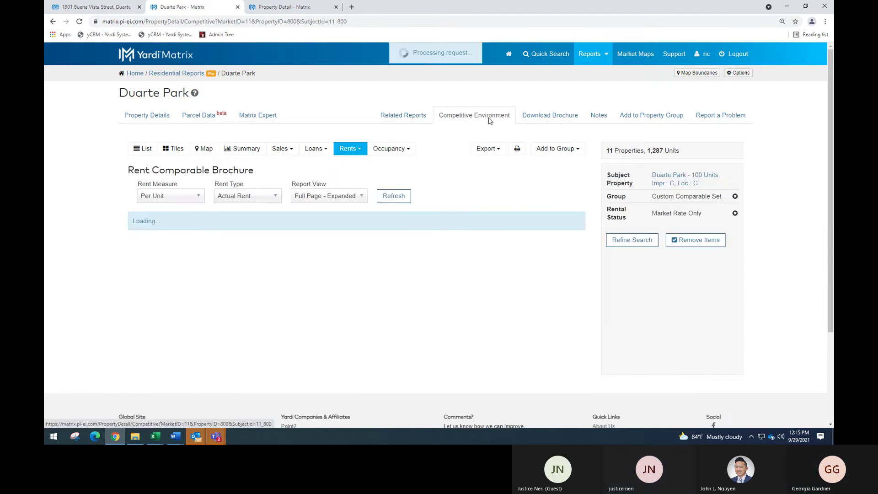
click(500, 153)
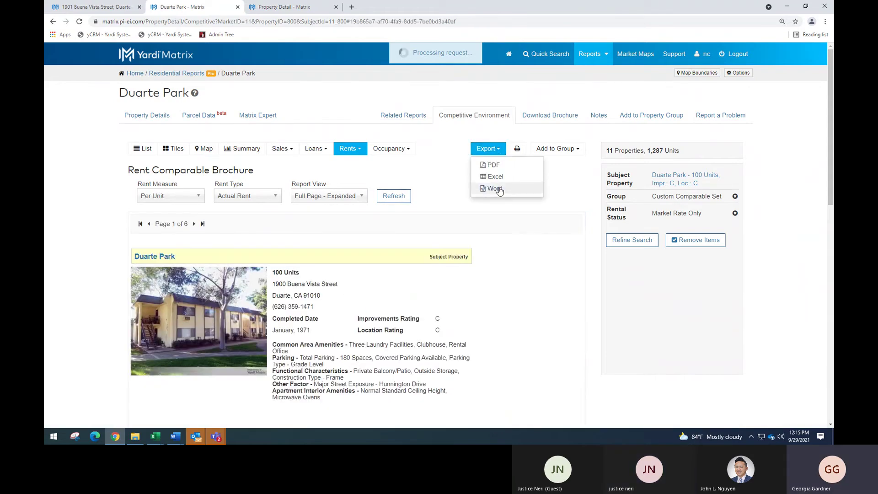
click(500, 189)
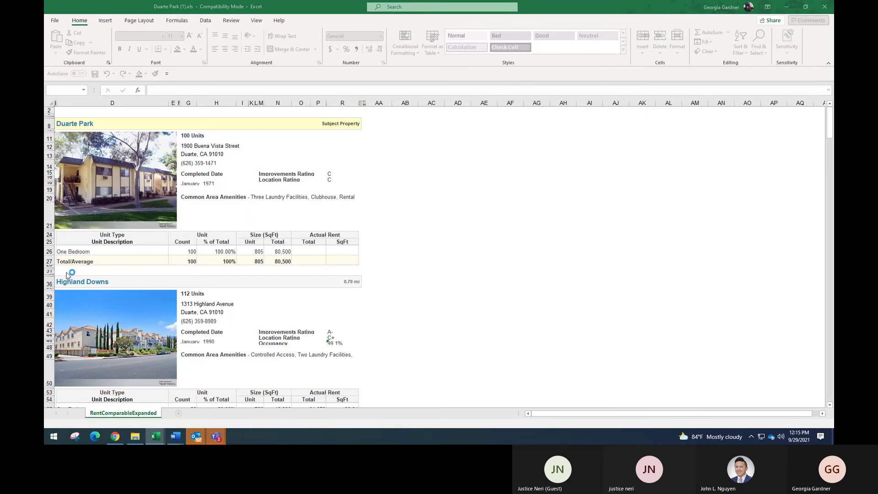
- Copy Duarte Park's full unit table from the exported workbook, enable editing and paste the table into a new sheet
drag(76, 208, 351, 232)
key(ctrl+c)
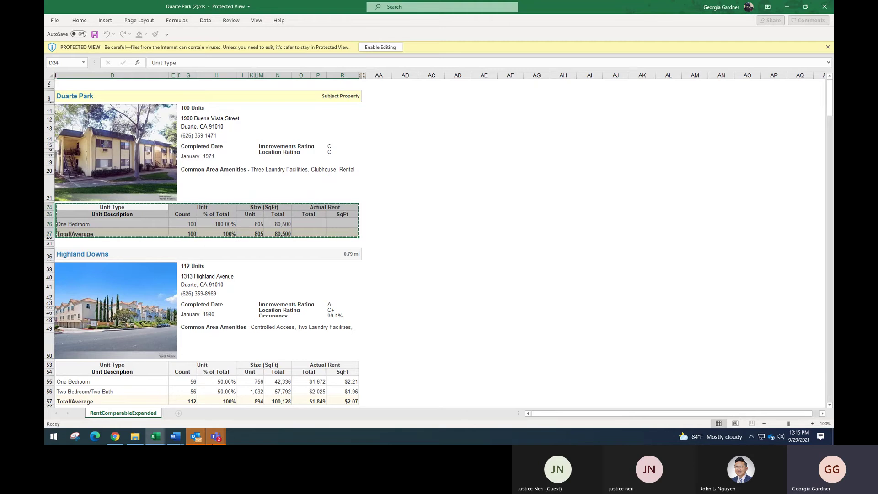
click(155, 437)
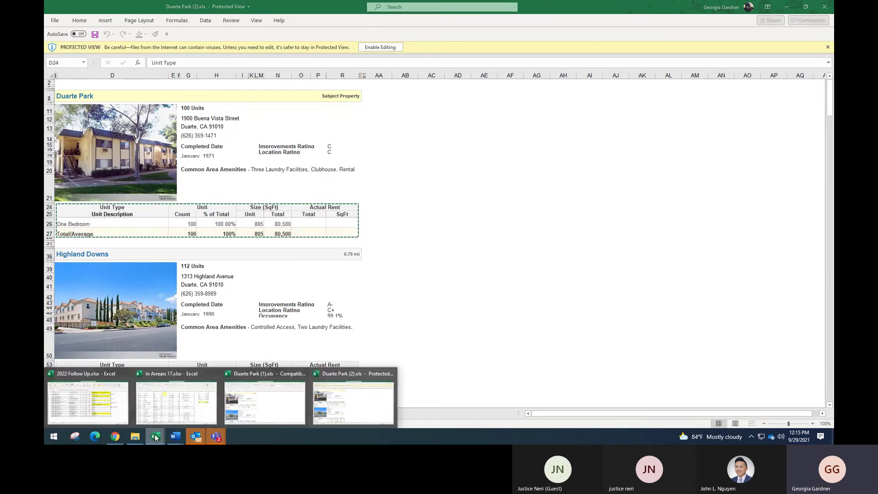
click(470, 232)
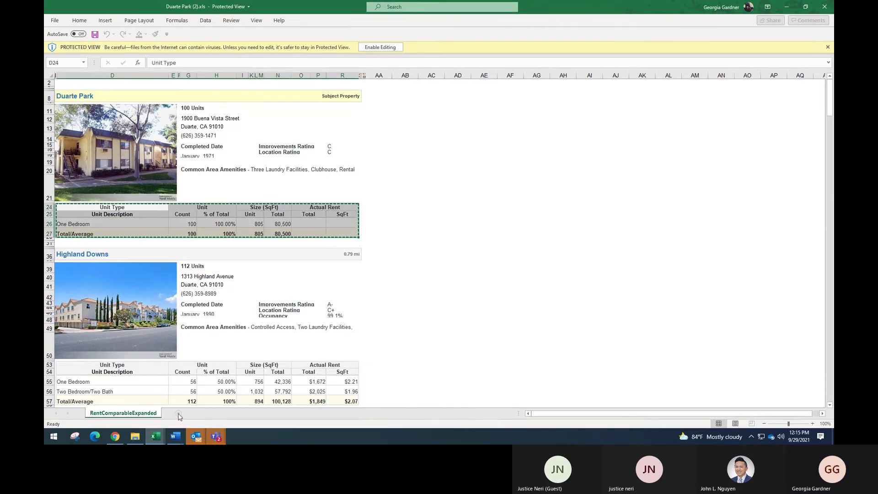
click(387, 47)
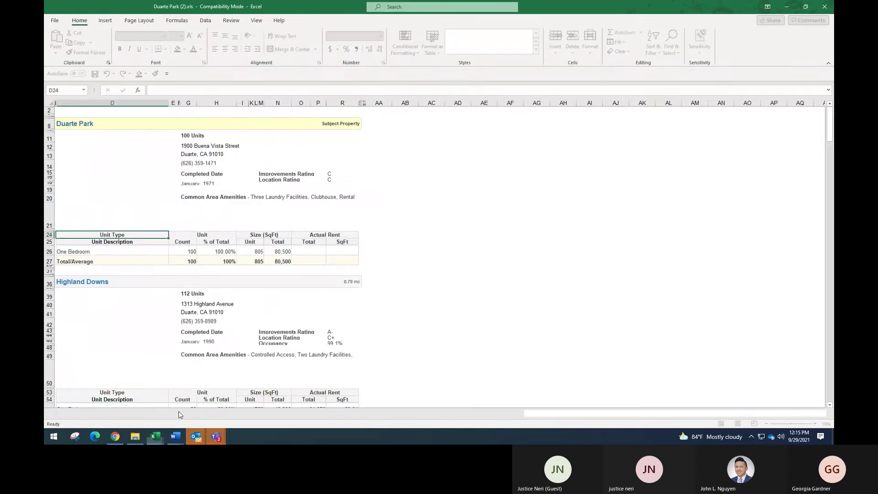
click(178, 413)
key(ctrl+v)
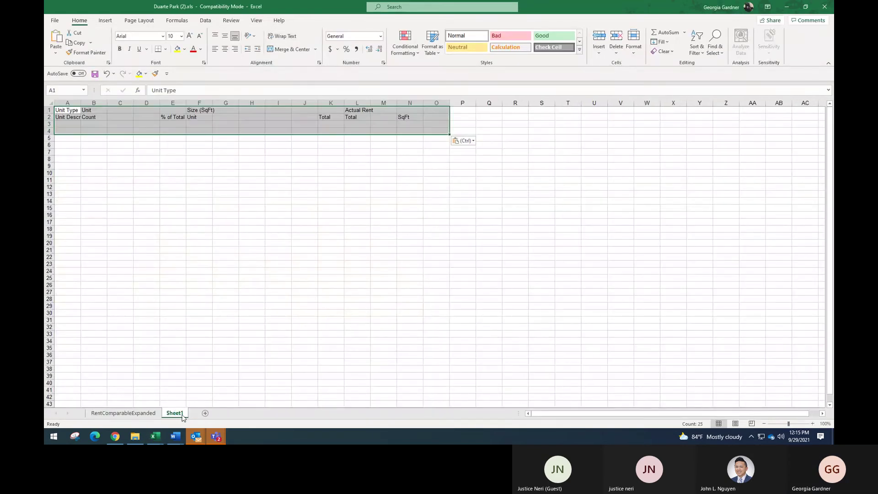
click(256, 278)
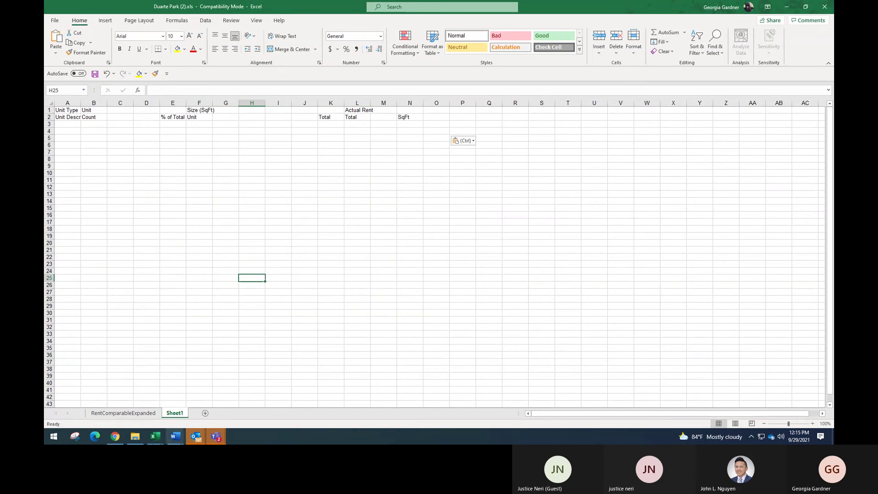
- Copy Duarte Park's unit table from the Unit Description row through Total/Average and paste it at A4 of Sheet1
click(120, 414)
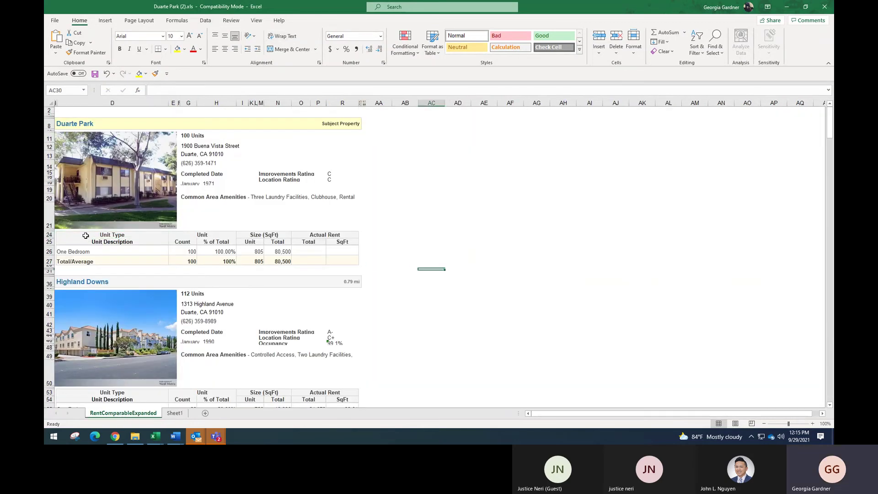
drag(79, 242, 335, 262)
key(ctrl+c)
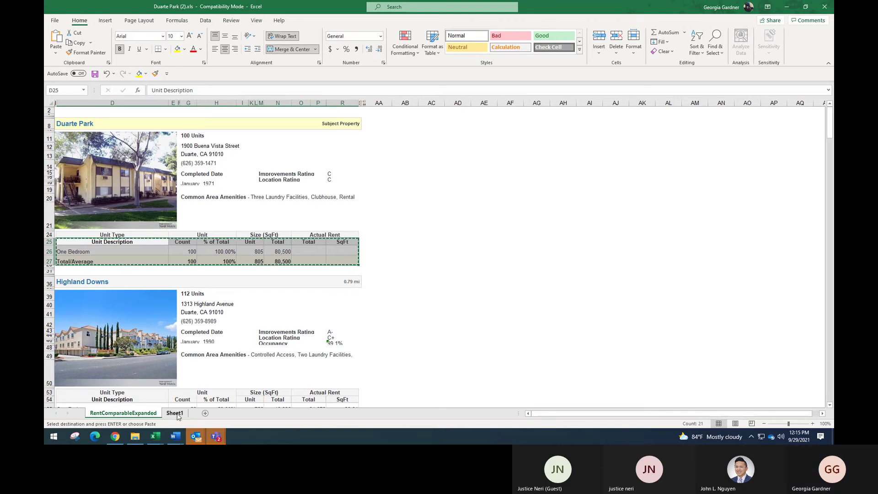
click(175, 413)
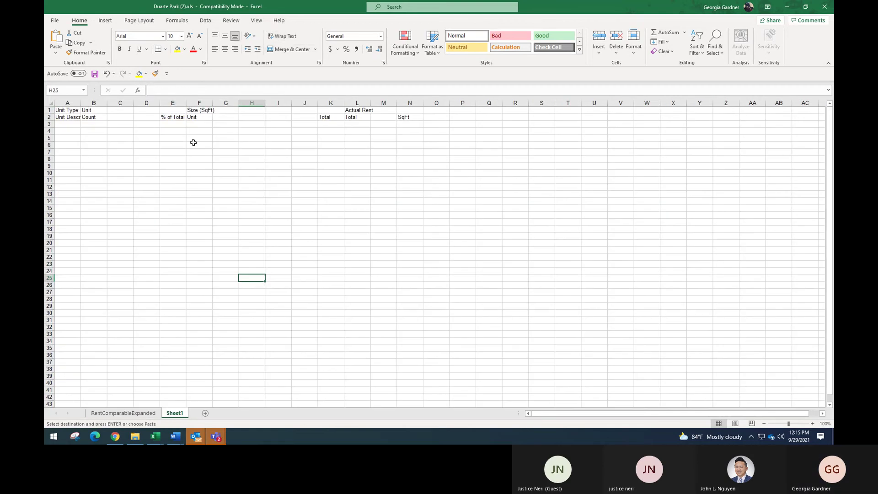
click(65, 130)
key(ctrl+v)
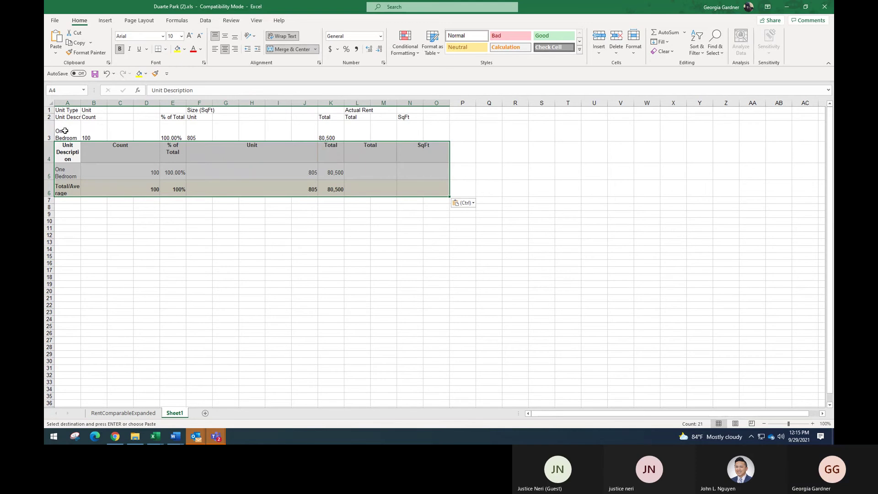
click(75, 222)
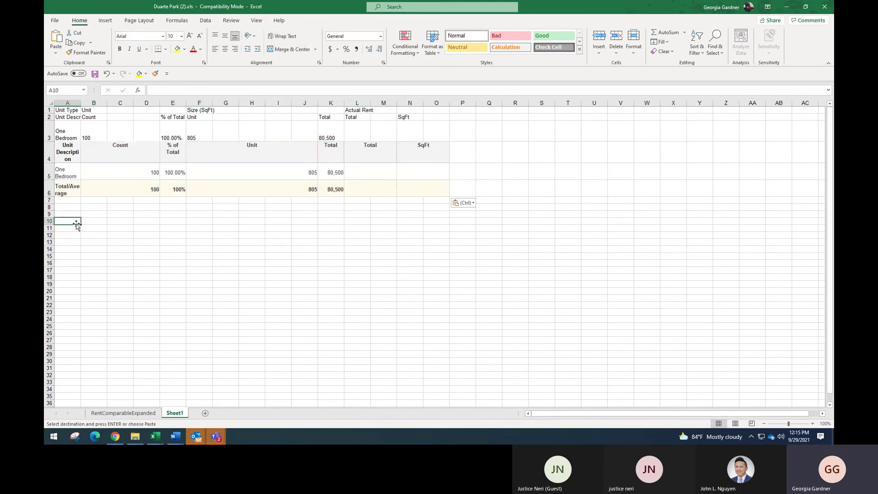
- Delete rows 1 to 3 of Sheet1 and widen column A so the unit descriptions fit on one line
click(52, 123)
drag(52, 123, 50, 112)
right_click(51, 111)
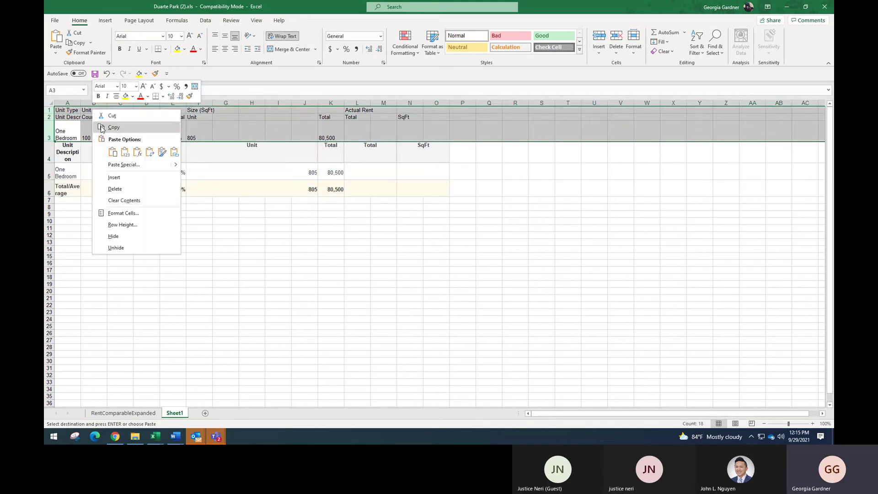
click(117, 189)
click(174, 234)
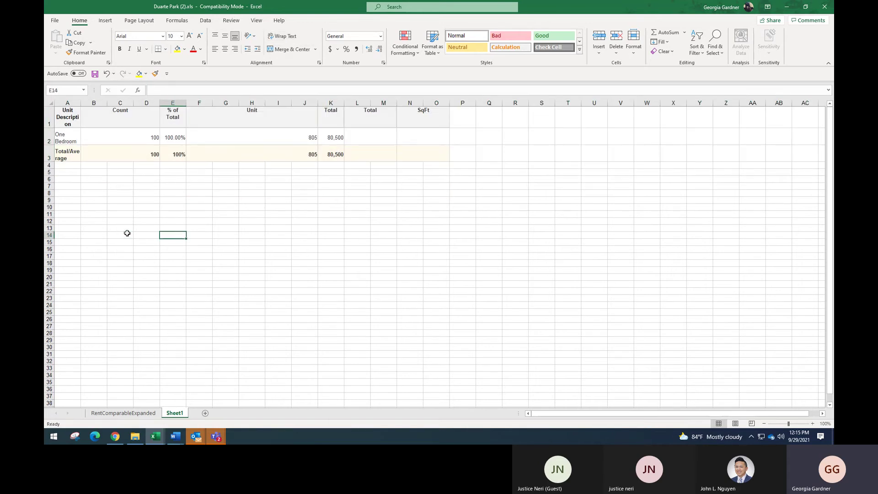
drag(81, 103, 104, 106)
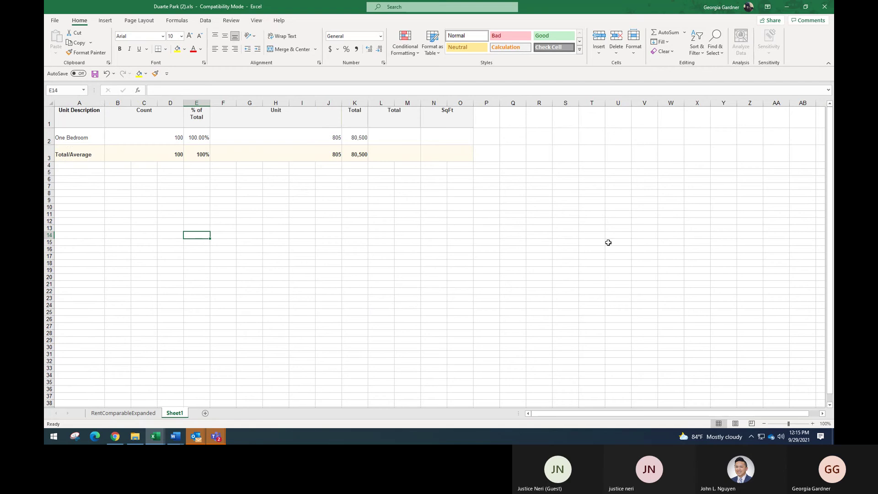